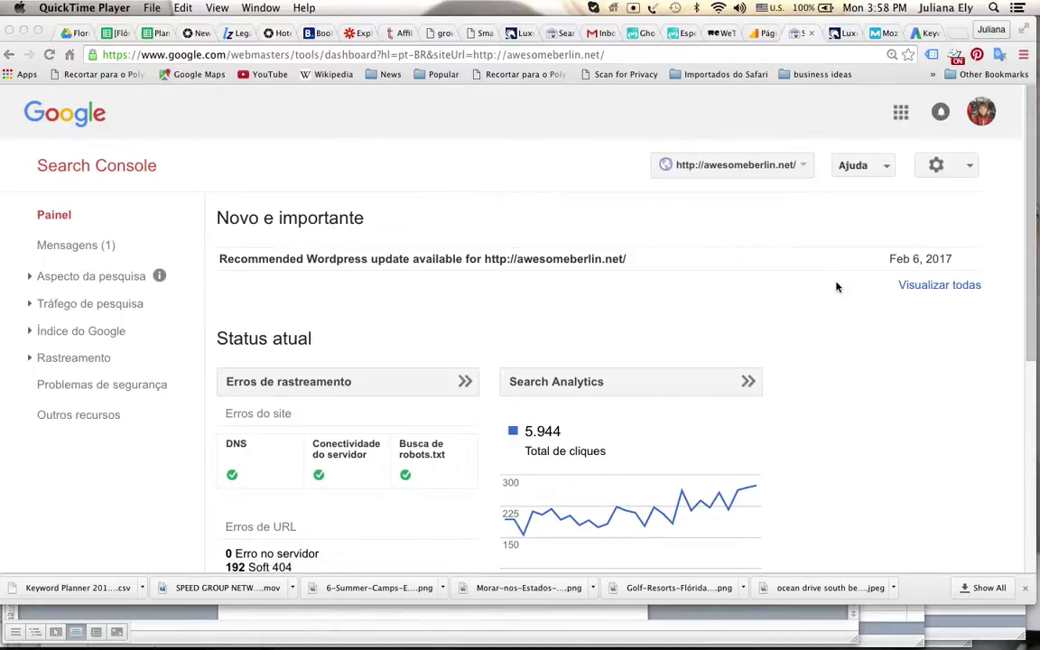
# - Review the dashboard's current status overview, covering crawl errors, Search Analytics and sitemaps for awesomeberlin.net
pyautogui.click(1026, 281)
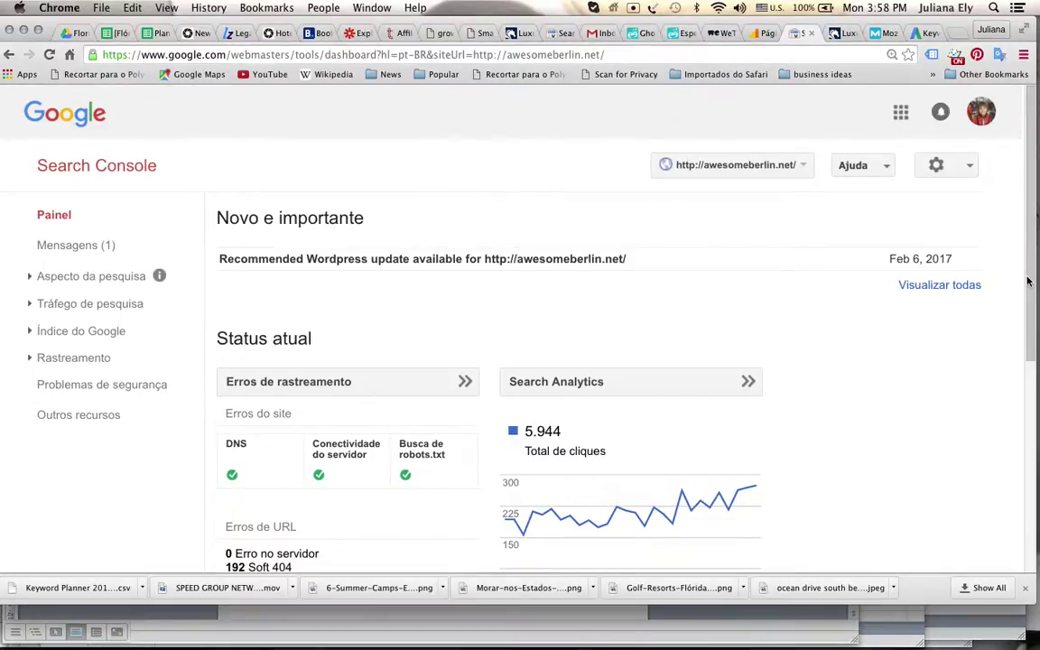
pyautogui.moveTo(1026, 281); pyautogui.dragTo(1034, 359)
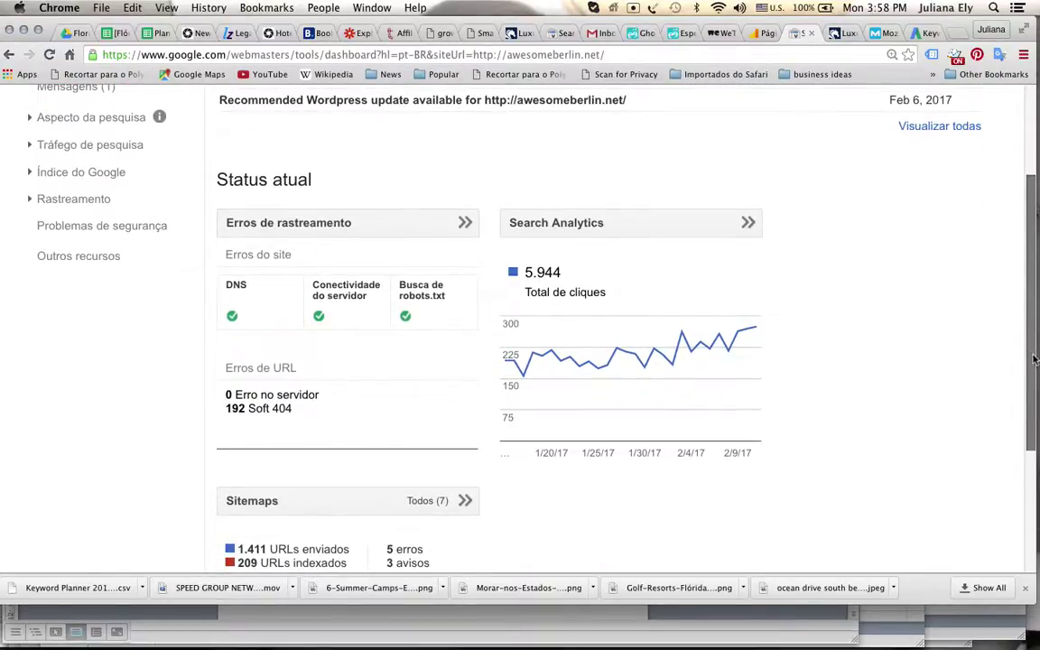
pyautogui.moveTo(1035, 360); pyautogui.dragTo(1035, 376)
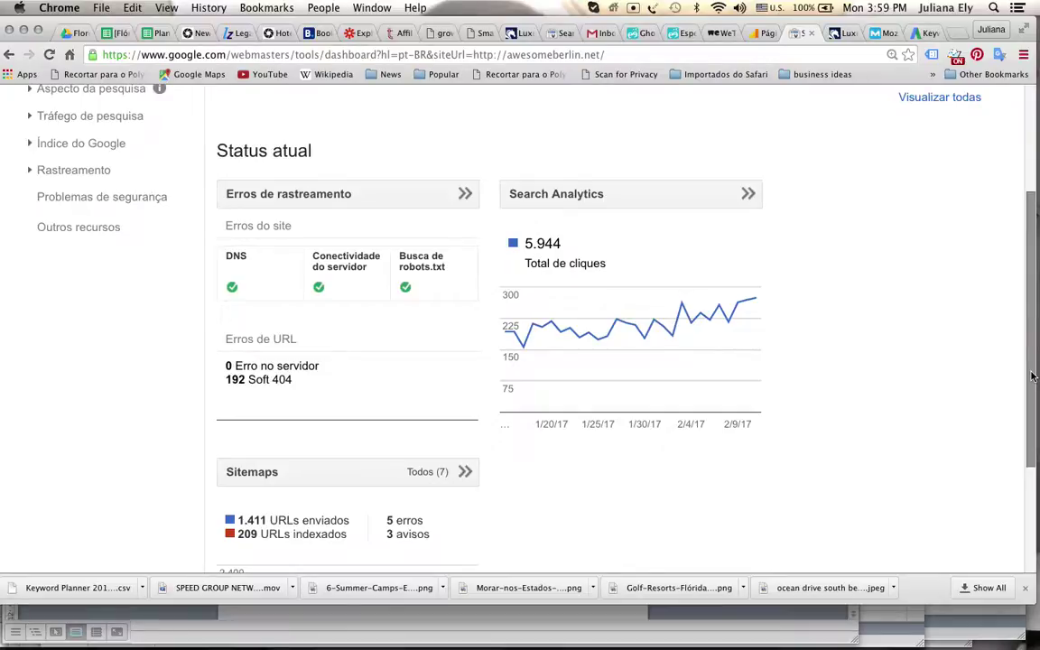
pyautogui.moveTo(1032, 376); pyautogui.dragTo(1018, 327)
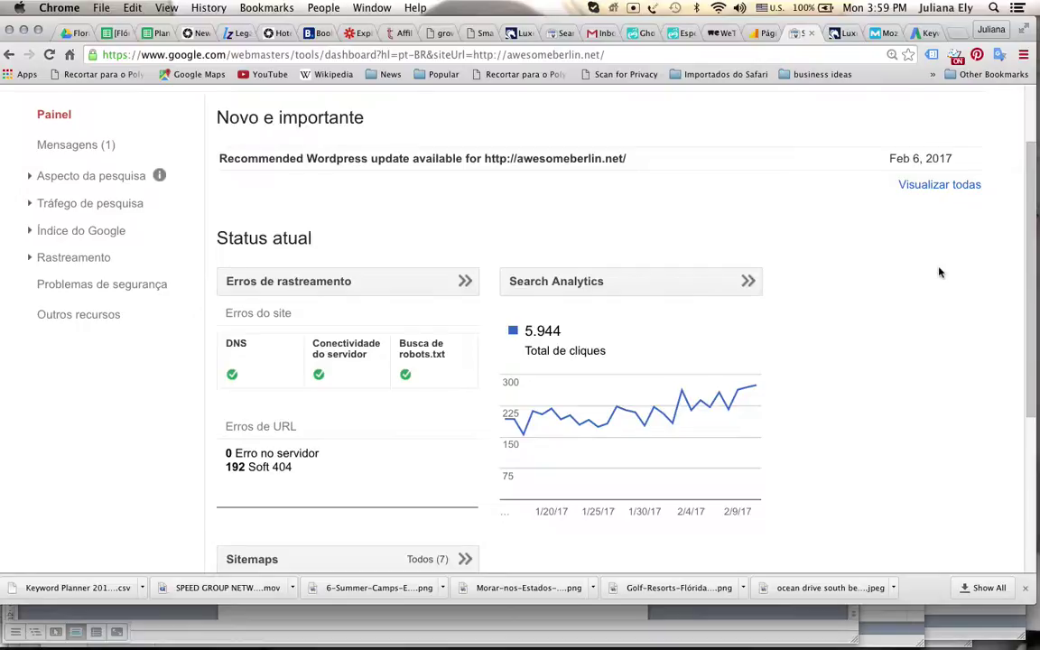
# - Open the crawl errors report and examine the list of Soft 404 URLs for desktop
pyautogui.click(314, 287)
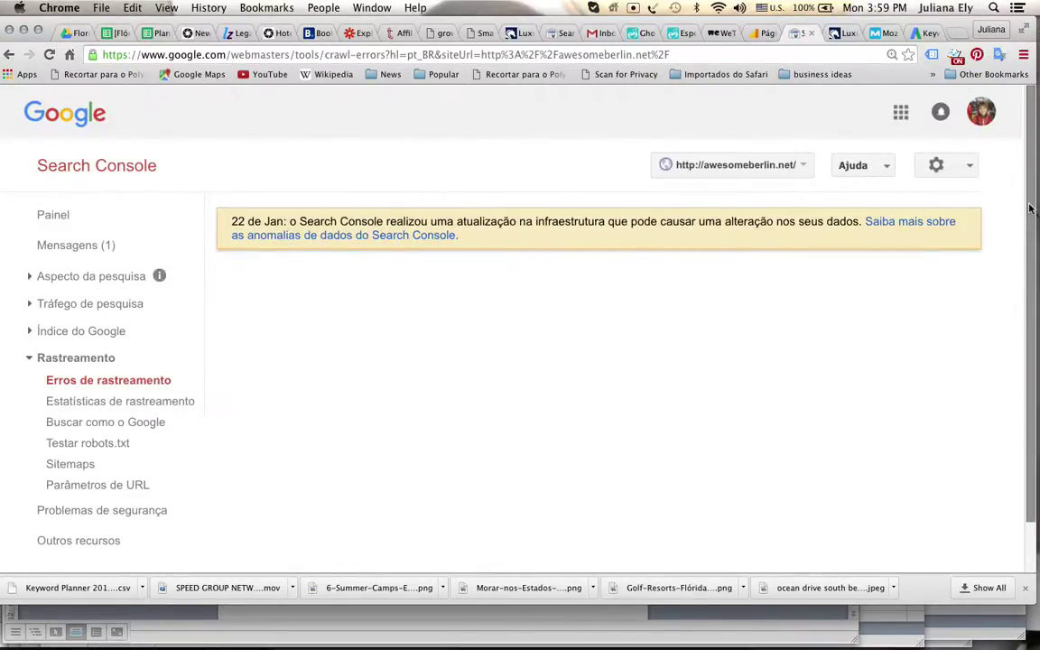
pyautogui.moveTo(1030, 209); pyautogui.dragTo(1028, 411)
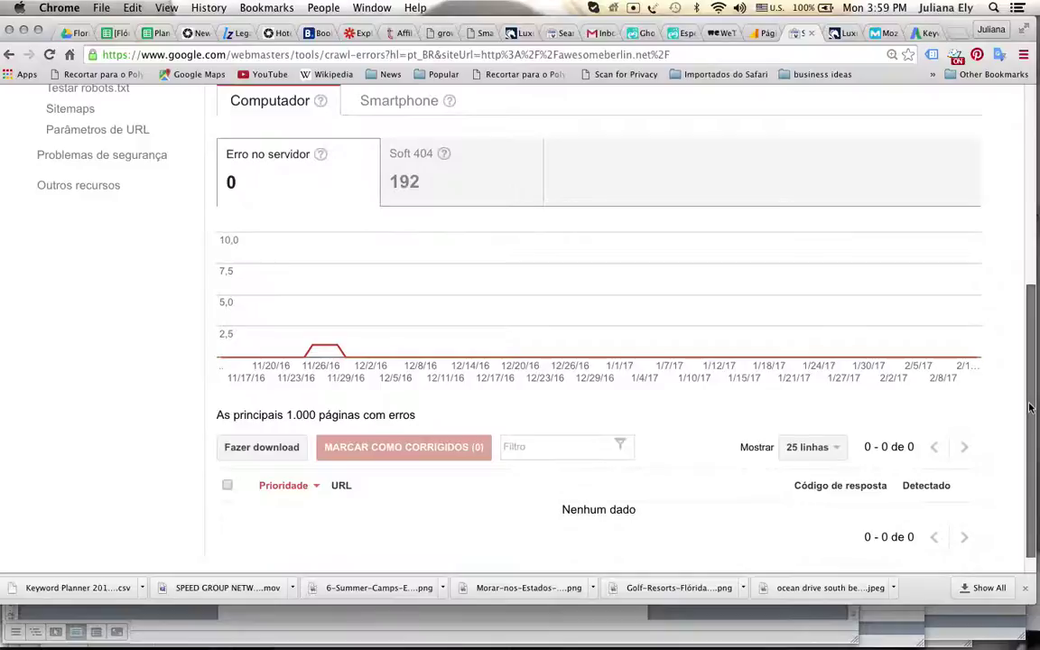
pyautogui.click(402, 179)
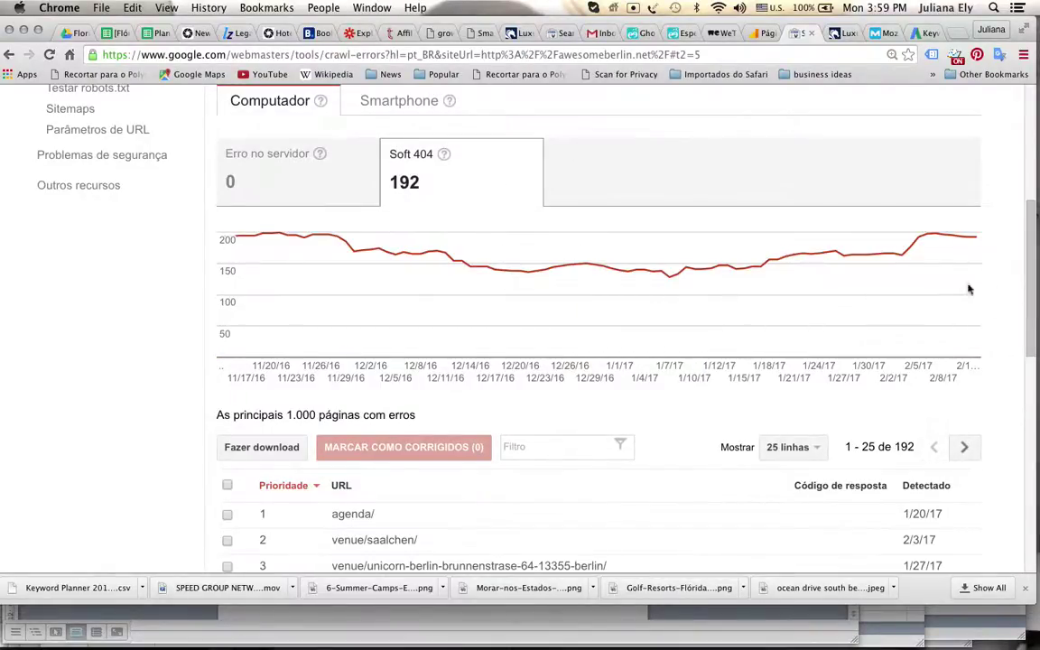
pyautogui.moveTo(1032, 262); pyautogui.dragTo(1025, 322)
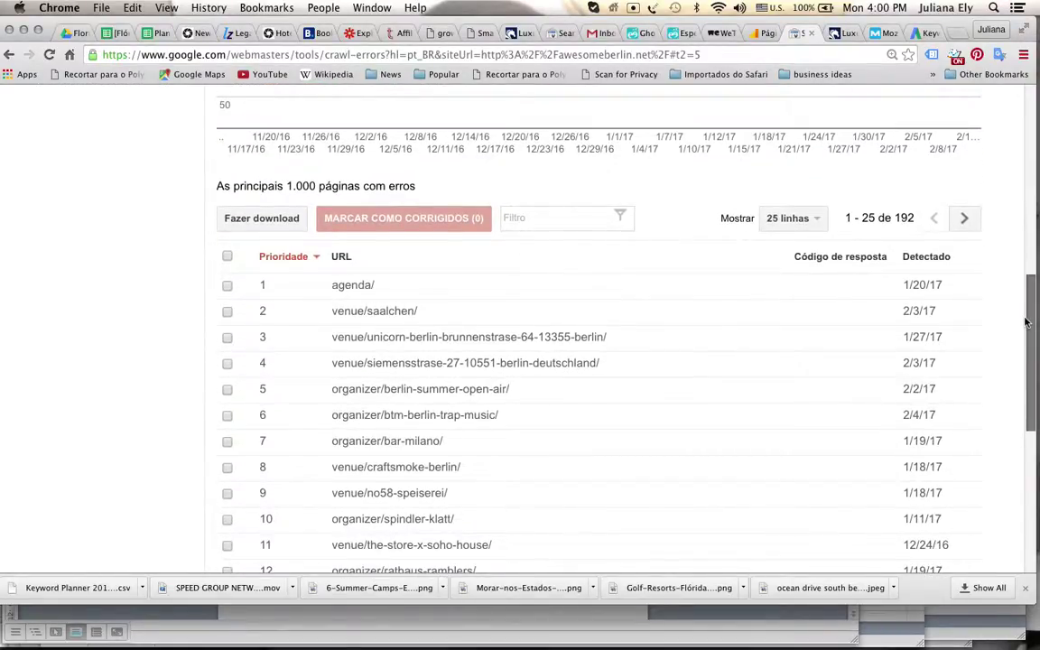
pyautogui.moveTo(1025, 322); pyautogui.dragTo(1018, 364)
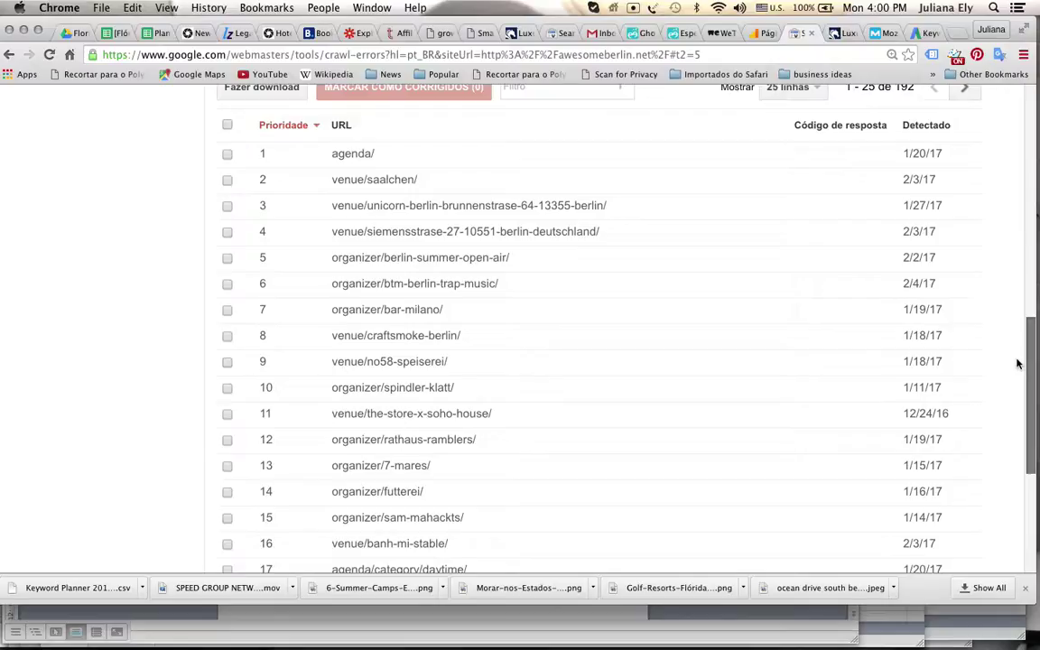
pyautogui.moveTo(1017, 362); pyautogui.dragTo(1015, 132)
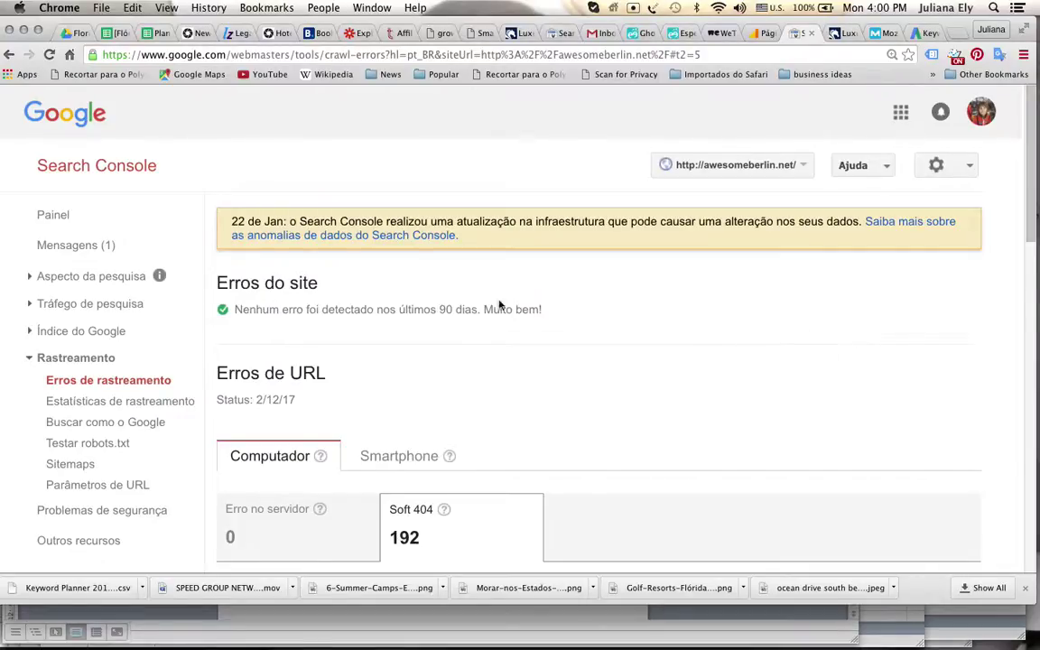
# - Return to the site dashboard and open the Sitemaps report
pyautogui.click(65, 218)
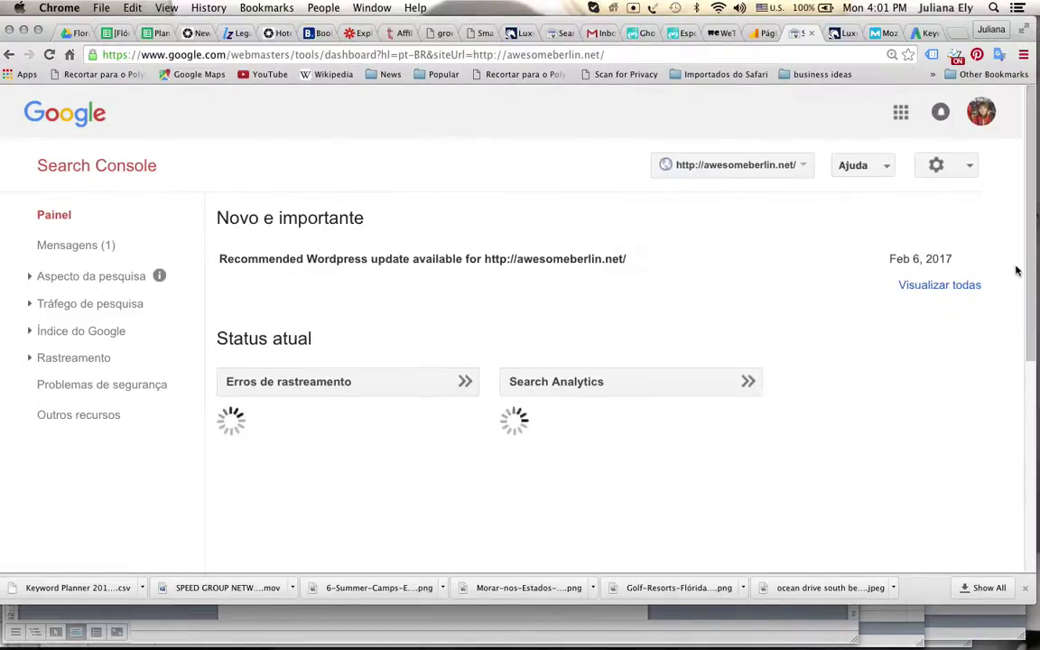
pyautogui.scroll(-5, 1029, 297)
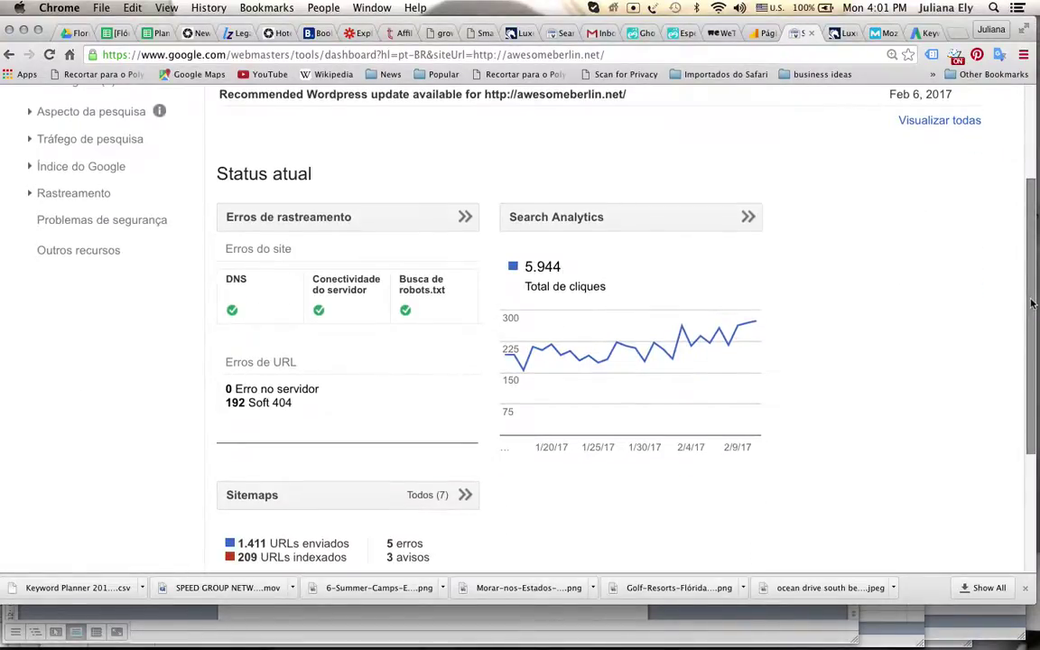
pyautogui.scroll(-4, 1034, 304)
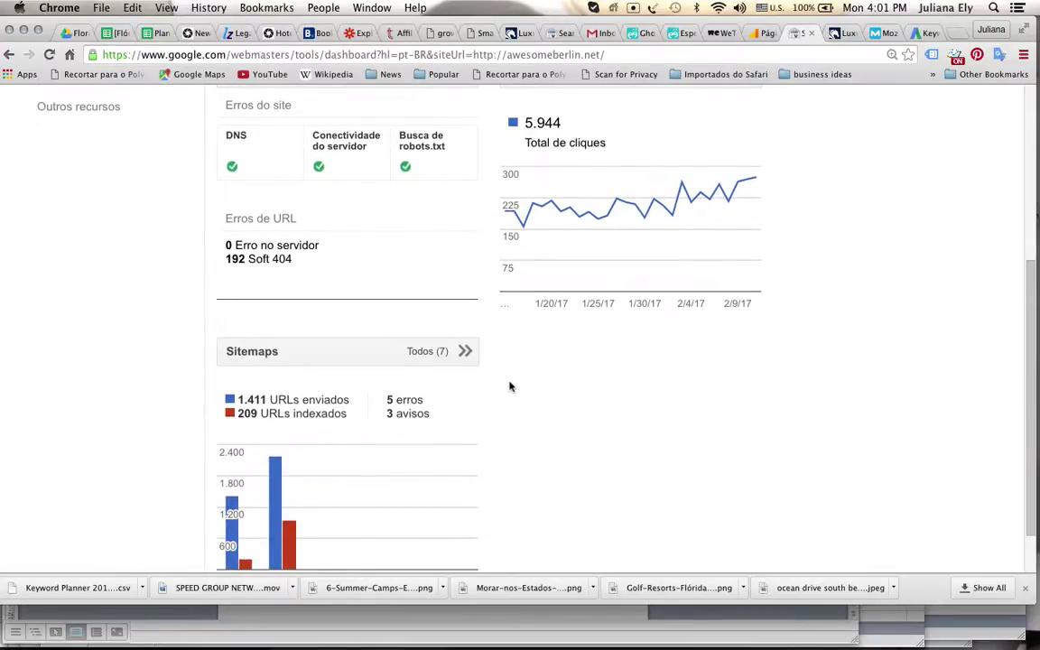
pyautogui.click(354, 362)
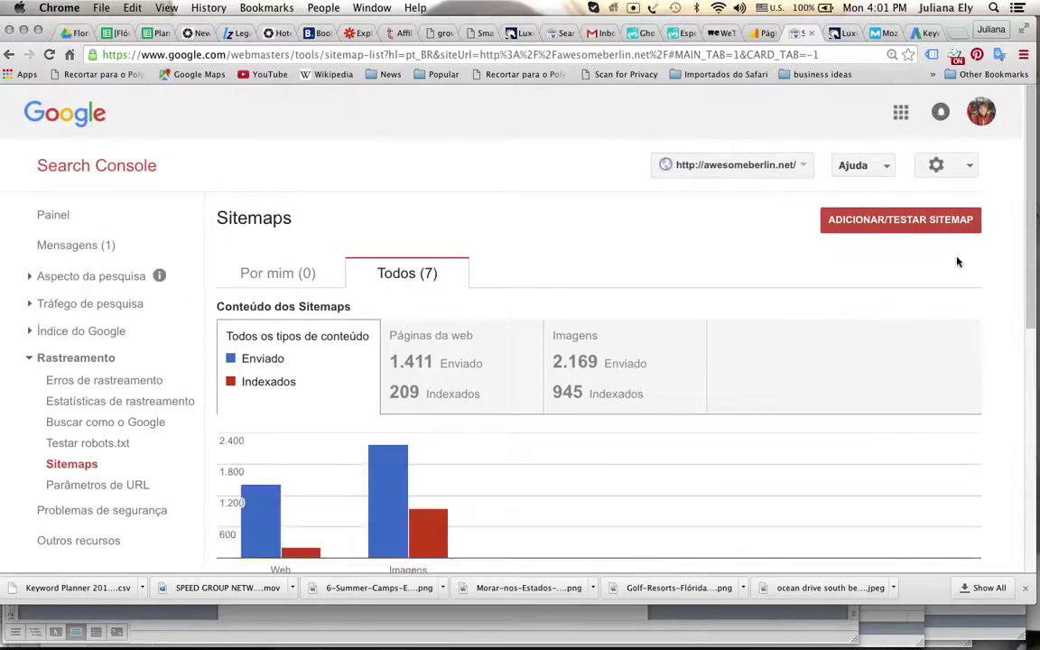
# - Look over the sitemap content chart and narrow it to web pages (Páginas da web)
pyautogui.moveTo(1031, 195); pyautogui.dragTo(1031, 258)
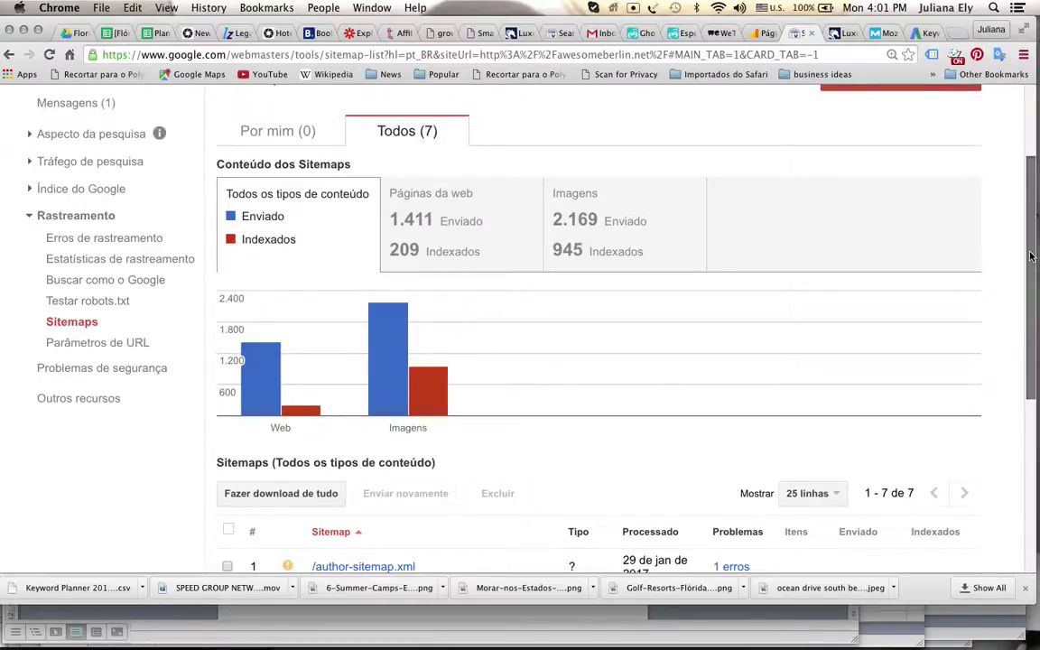
pyautogui.moveTo(1031, 257); pyautogui.dragTo(1031, 277)
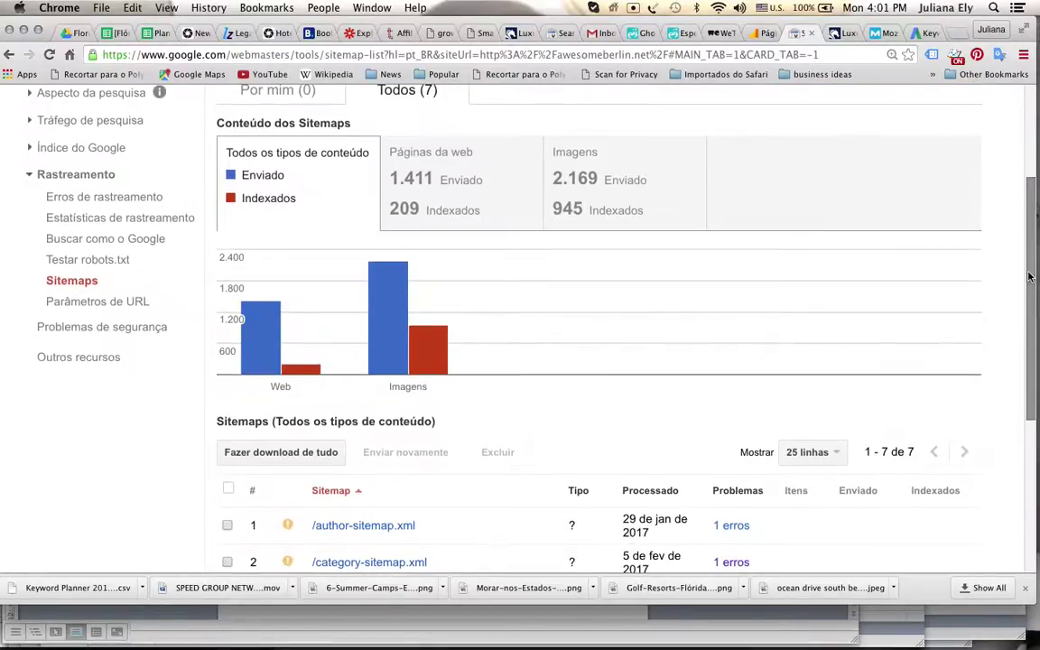
pyautogui.click(393, 180)
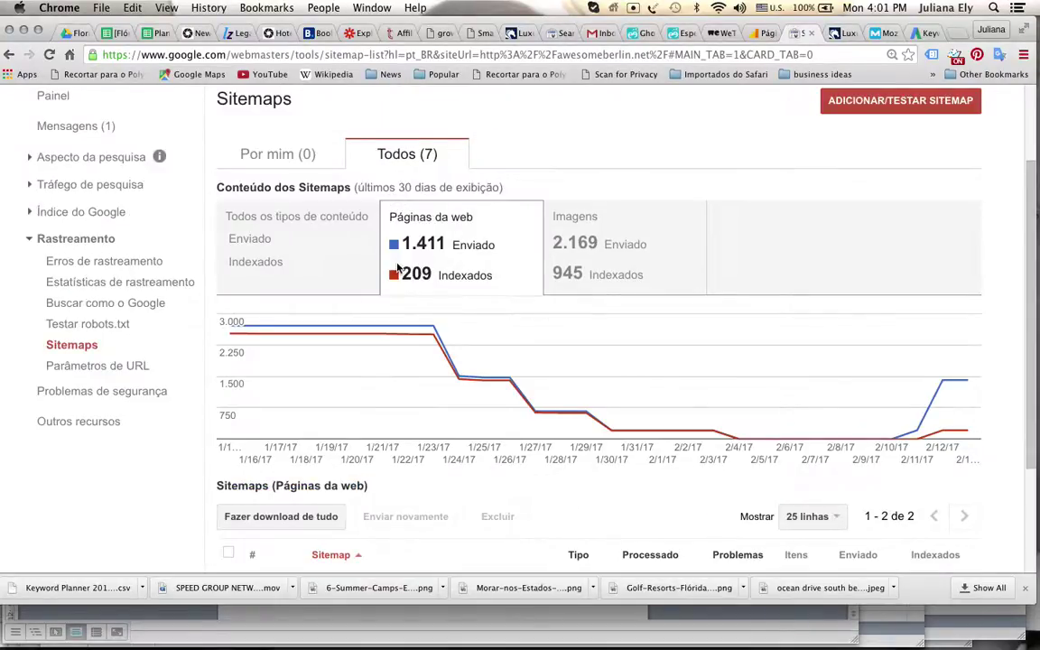
# - Go back to the dashboard, reopen the Sitemaps report for all content types and examine the list of submitted sitemaps
pyautogui.click(8, 55)
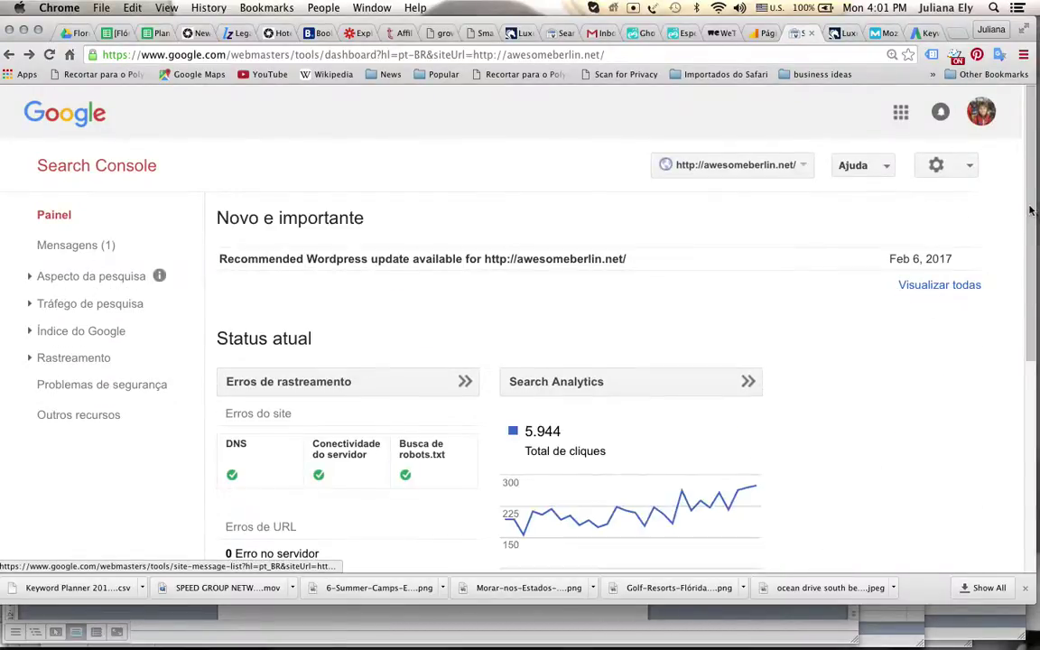
pyautogui.scroll(-5, 418, 352)
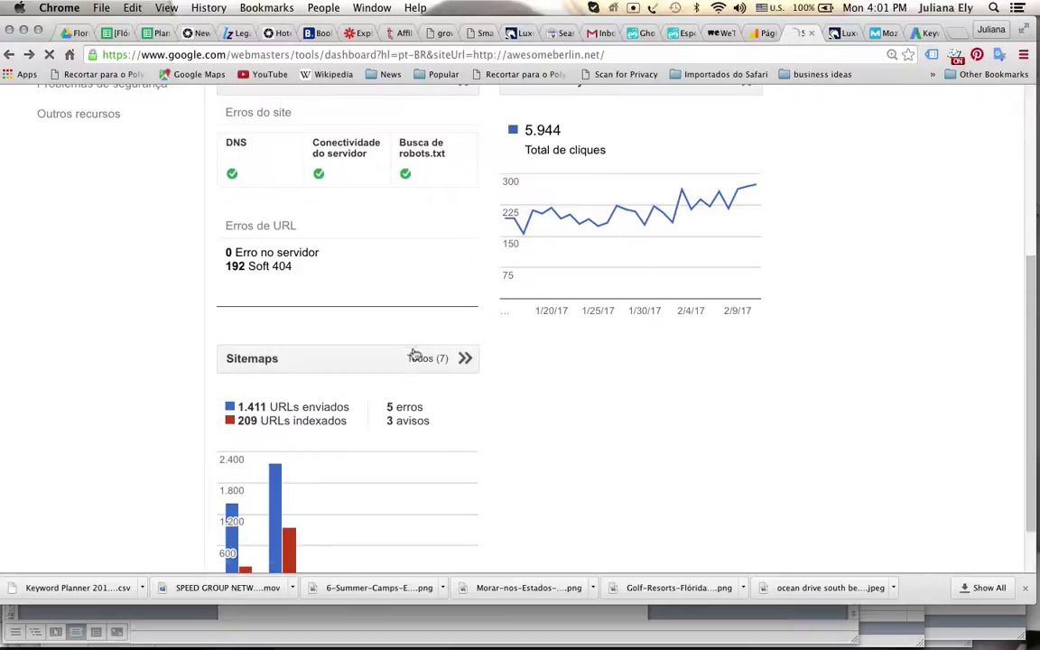
pyautogui.click(397, 359)
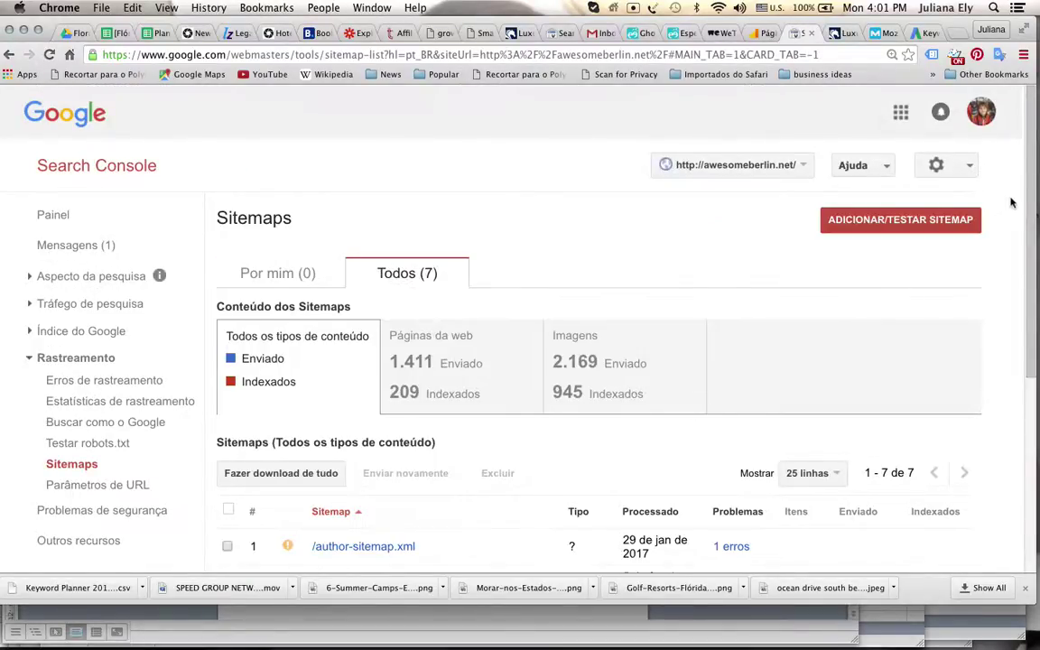
pyautogui.scroll(-3, 1024, 286)
pyautogui.moveTo(1024, 286); pyautogui.dragTo(1029, 400)
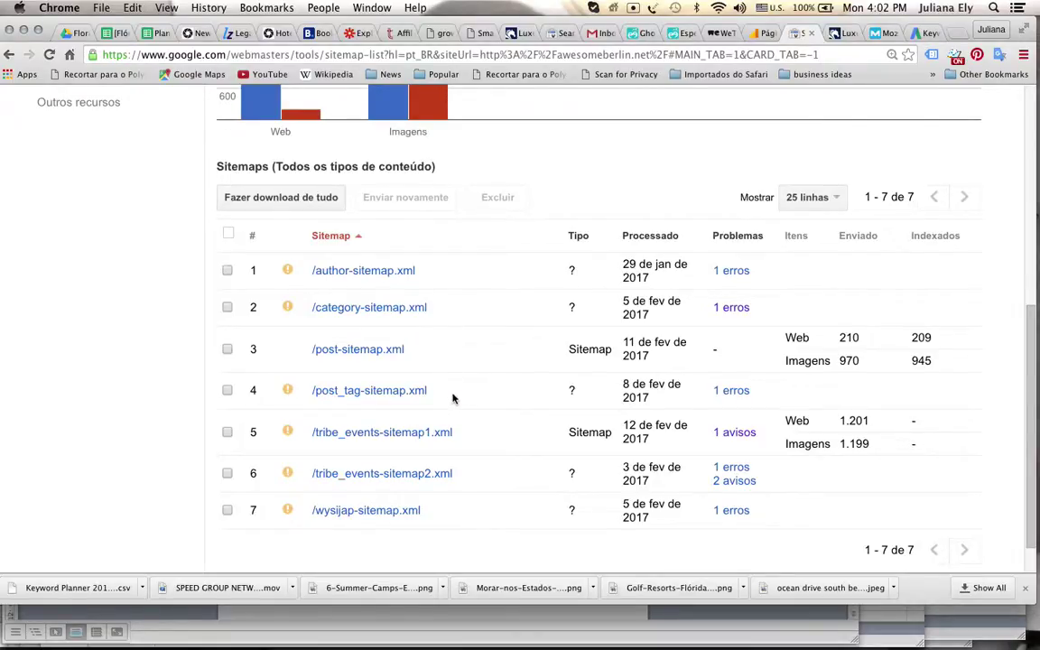
# - Highlight the /post_tag-sitemap.xml and /post-sitemap.xml entries in turn to compare their submitted and indexed items, clearing each selection
pyautogui.moveTo(244, 390); pyautogui.dragTo(466, 400)
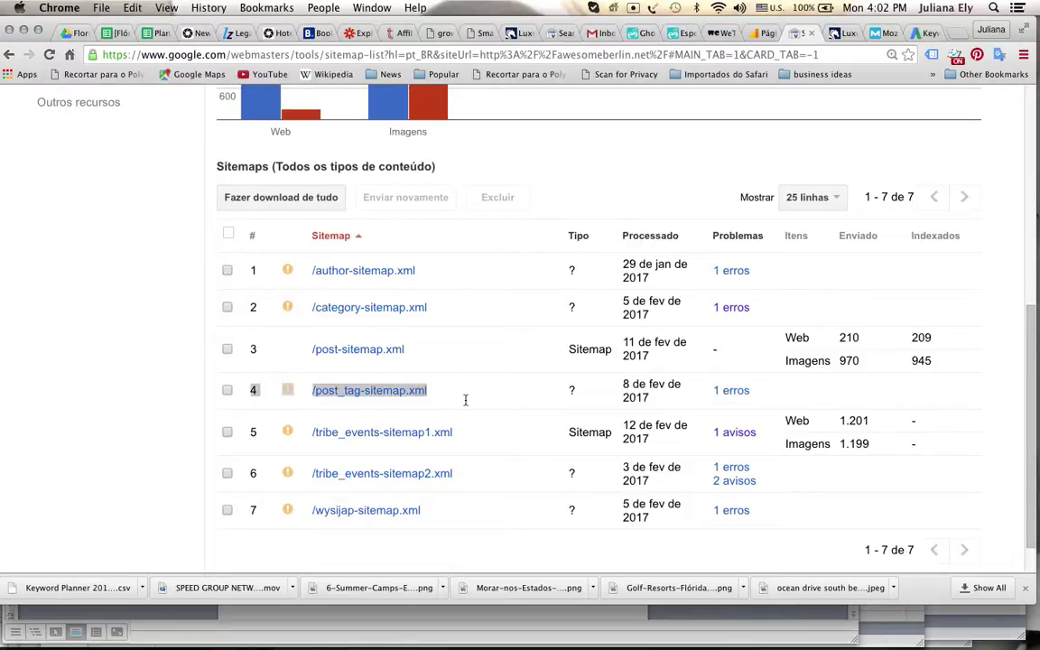
pyautogui.click(485, 407)
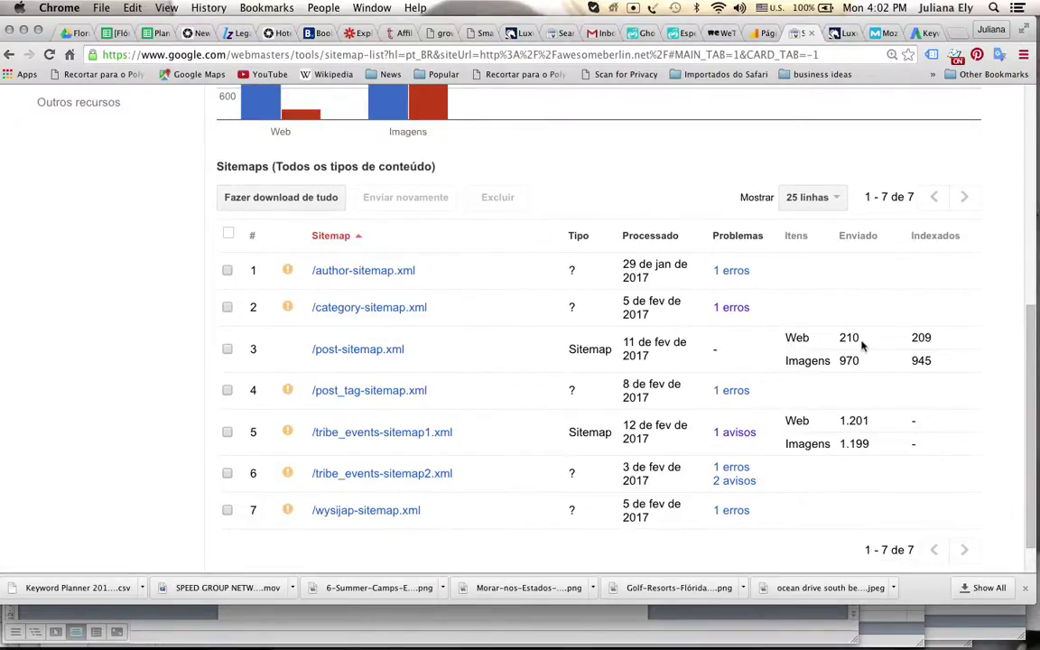
pyautogui.moveTo(209, 349); pyautogui.dragTo(537, 361)
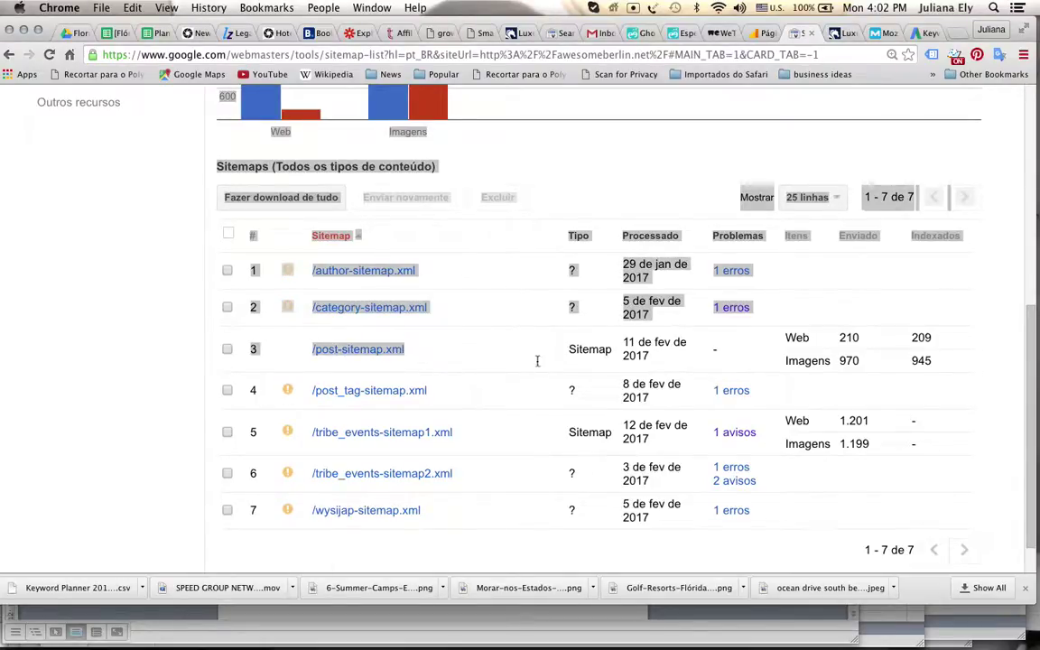
pyautogui.click(97, 350)
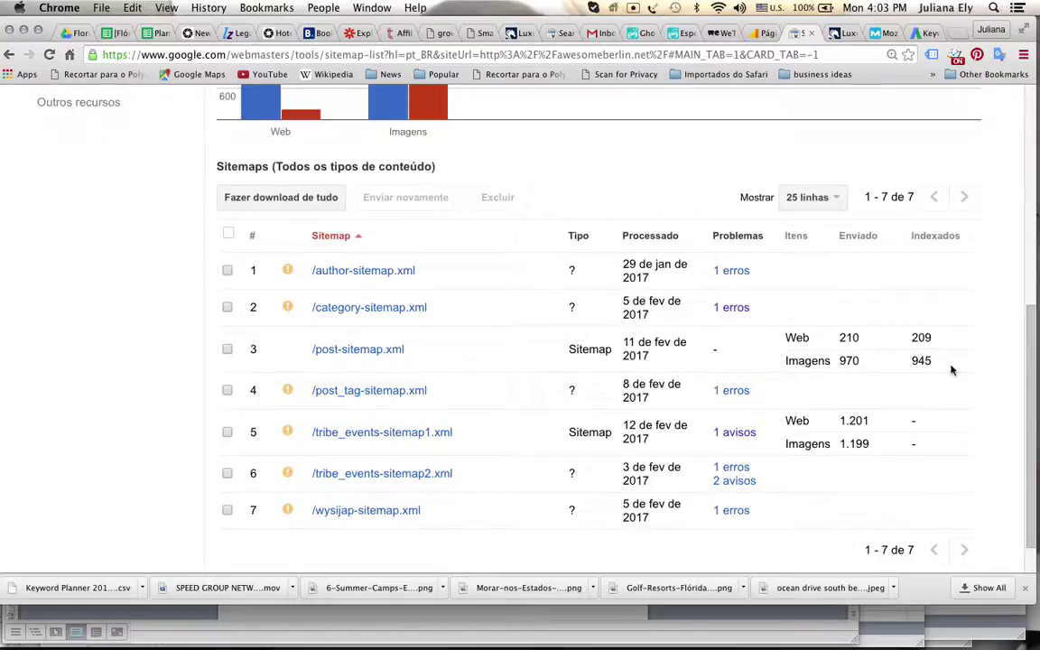
# - Inspect the error details of /category-sitemap.xml and return to the sitemap list
pyautogui.click(731, 308)
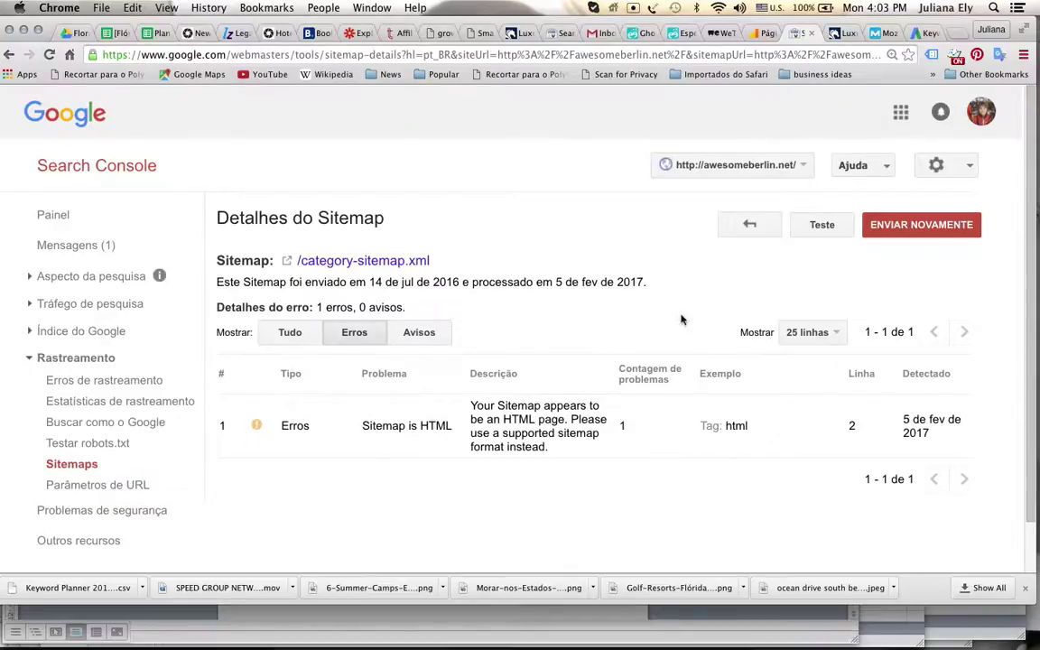
pyautogui.click(9, 54)
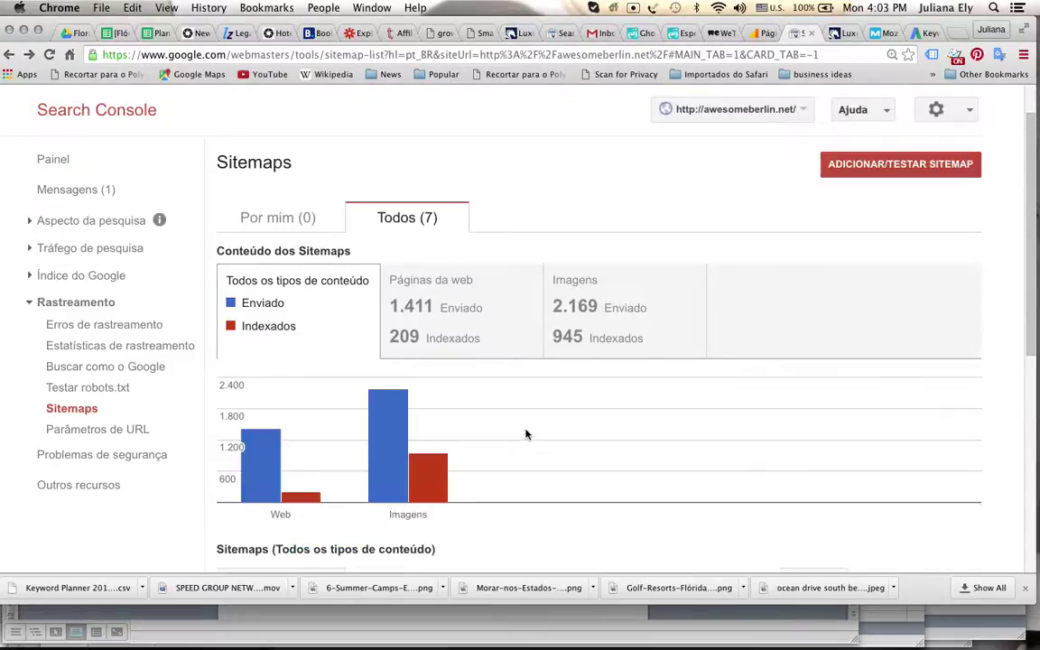
pyautogui.moveTo(1029, 232); pyautogui.dragTo(1031, 338)
pyautogui.scroll(-4, 567, 385)
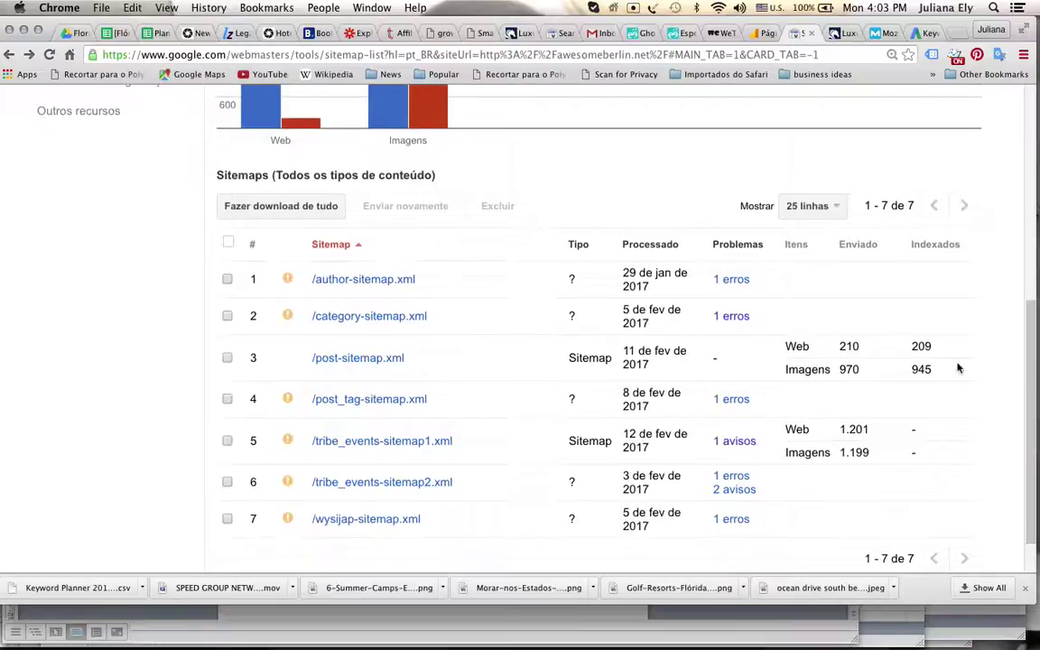
# - Open the details of /post-sitemap.xml, check its submitted and indexed content and error details, and go back to the Sitemaps report
pyautogui.click(394, 359)
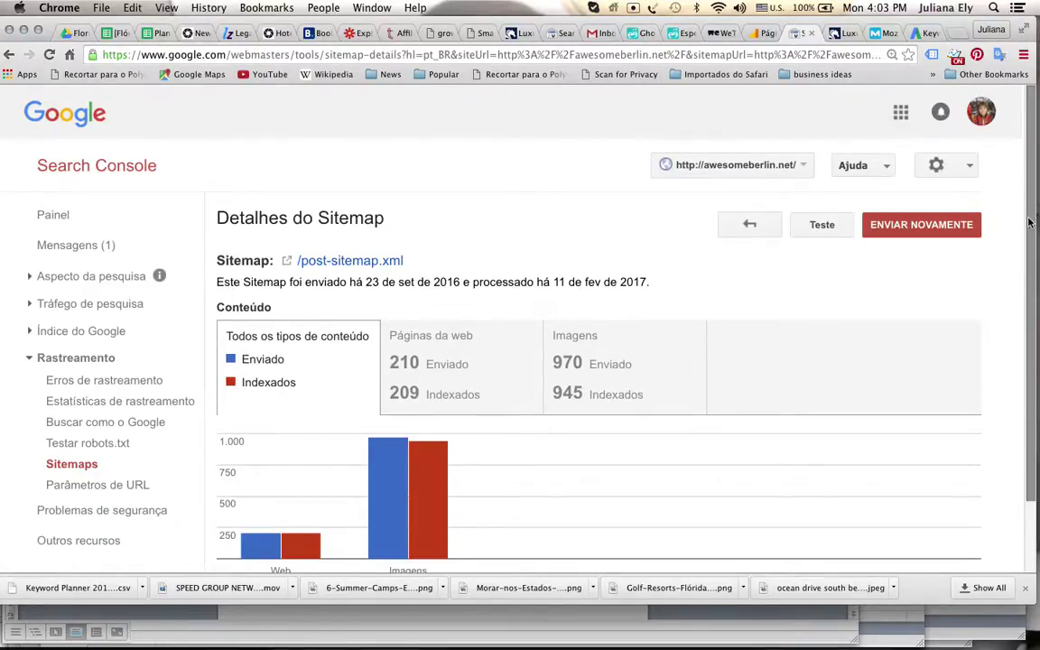
pyautogui.scroll(-3, 1029, 222)
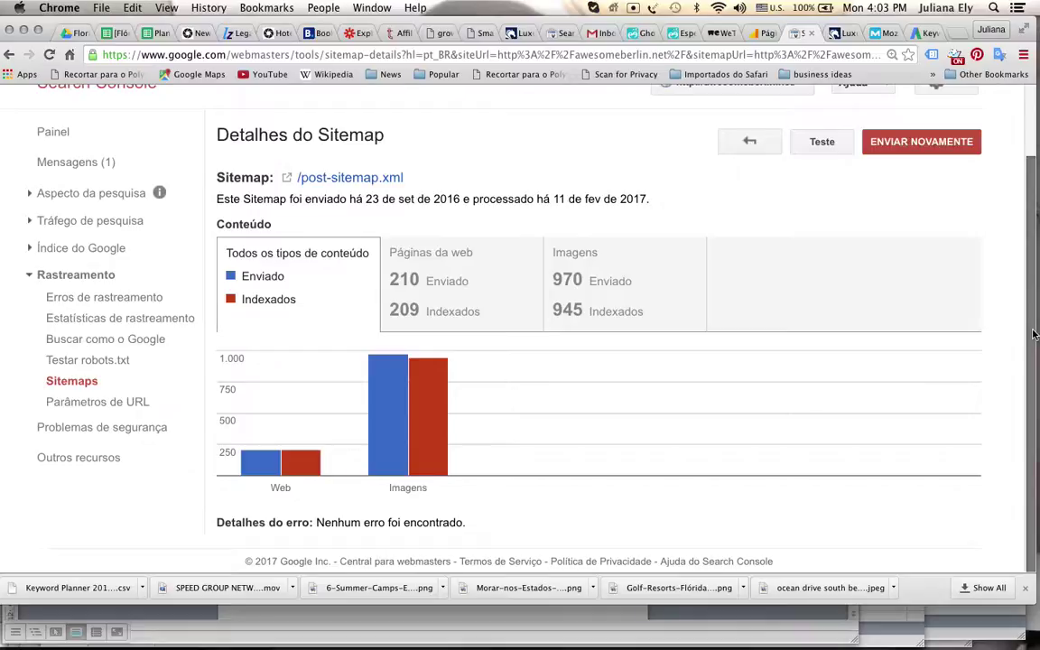
pyautogui.scroll(3, 461, 246)
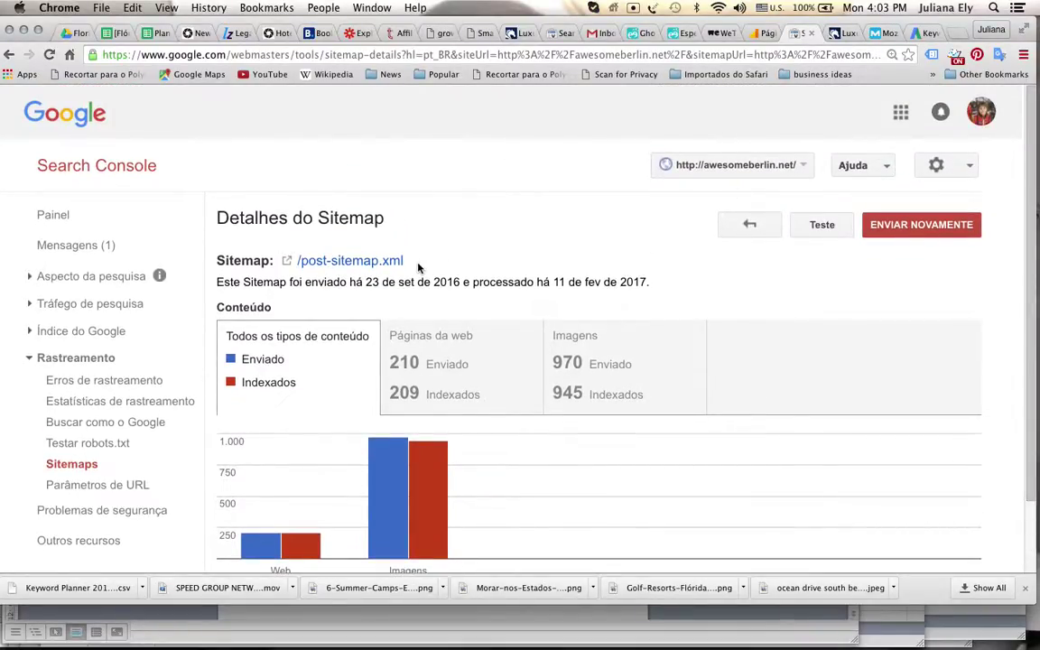
pyautogui.click(8, 55)
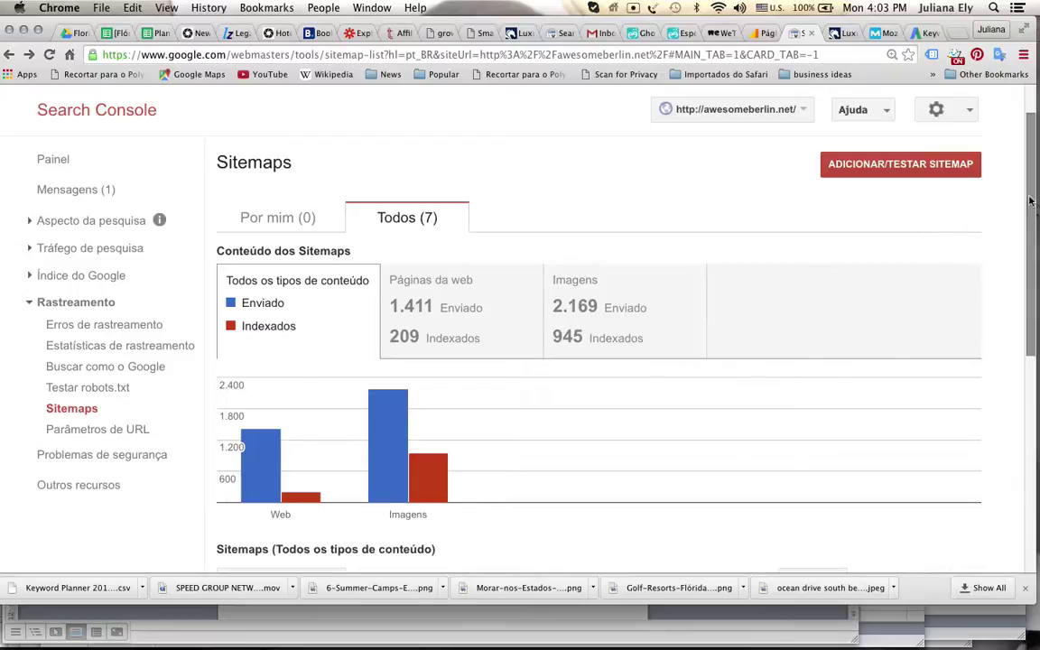
# - Review the full sitemap list once more and return to the site dashboard
pyautogui.moveTo(1034, 189); pyautogui.dragTo(1025, 393)
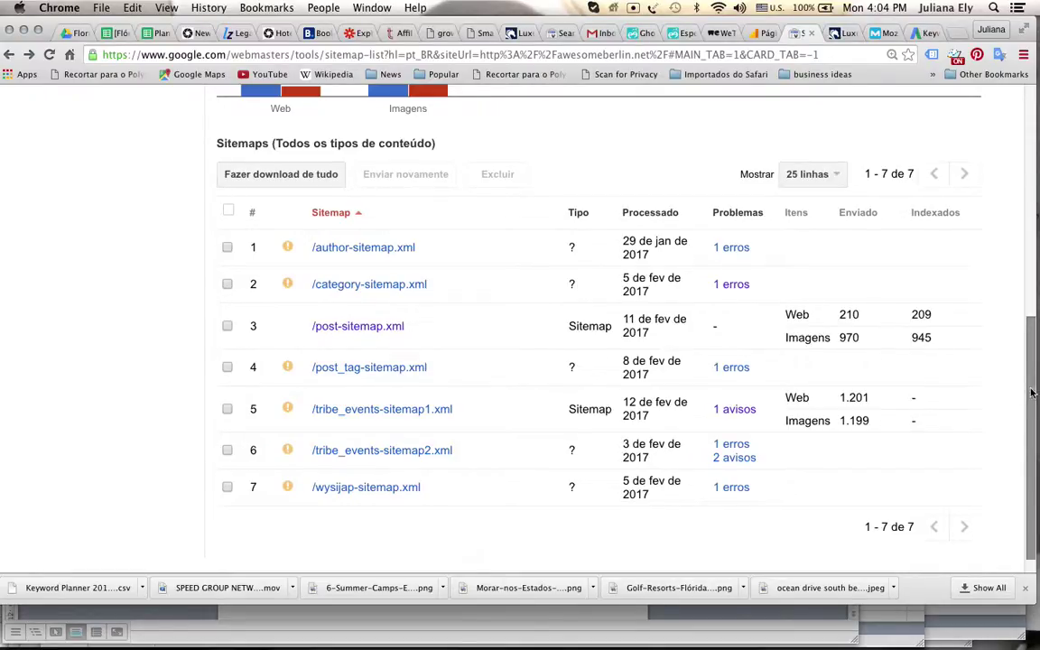
pyautogui.moveTo(1030, 388); pyautogui.dragTo(1025, 145)
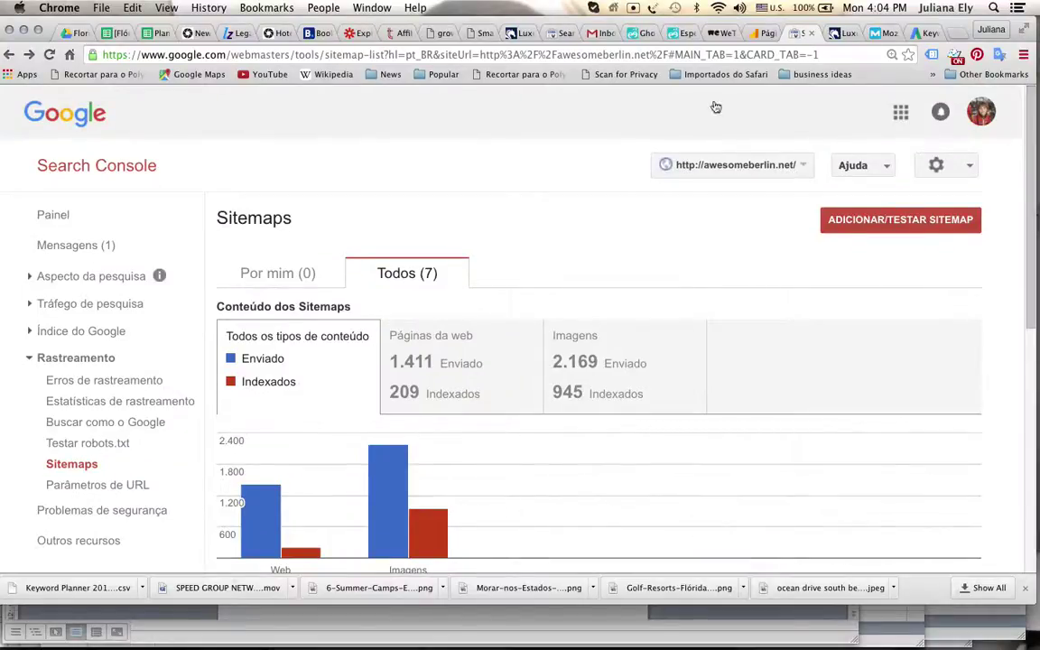
pyautogui.click(41, 215)
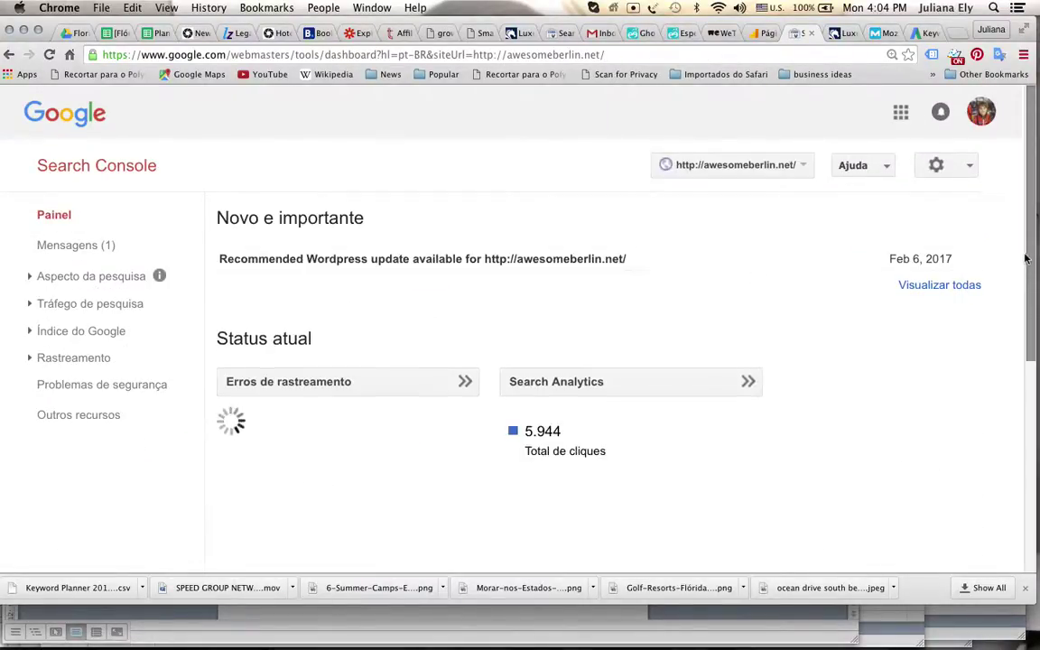
# - Open the Search Analytics report from the site dashboard and add impressions to the displayed metrics
pyautogui.moveTo(1027, 278); pyautogui.dragTo(1028, 339)
pyautogui.click(629, 218)
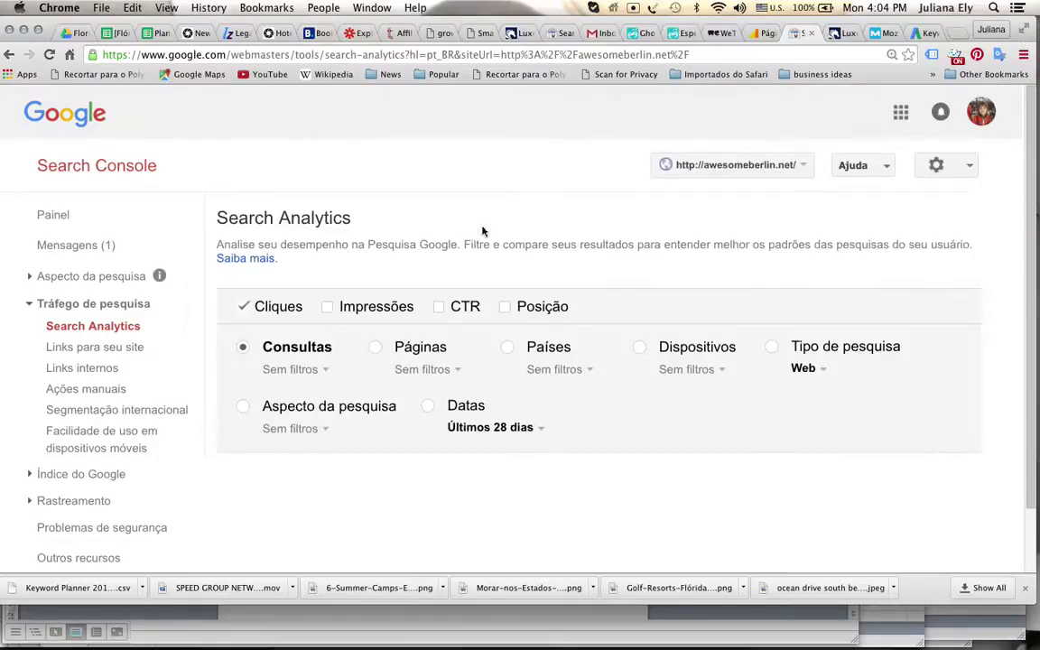
pyautogui.click(326, 307)
# - Set the Search Analytics period to the last 90 days and include CTR and position in the metrics
pyautogui.click(541, 430)
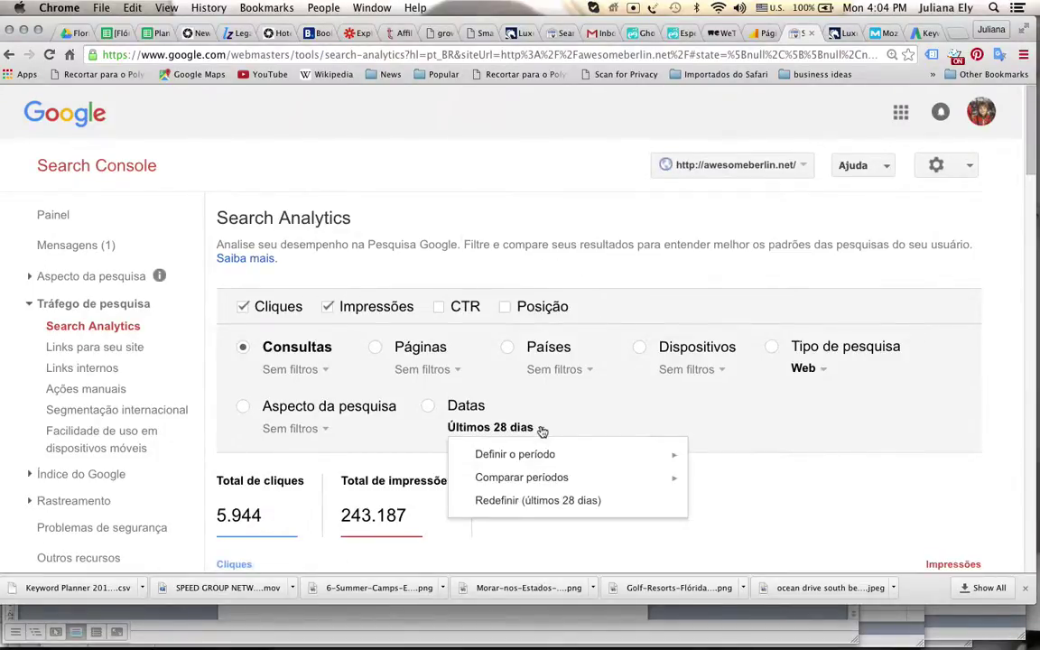
pyautogui.moveTo(569, 457)
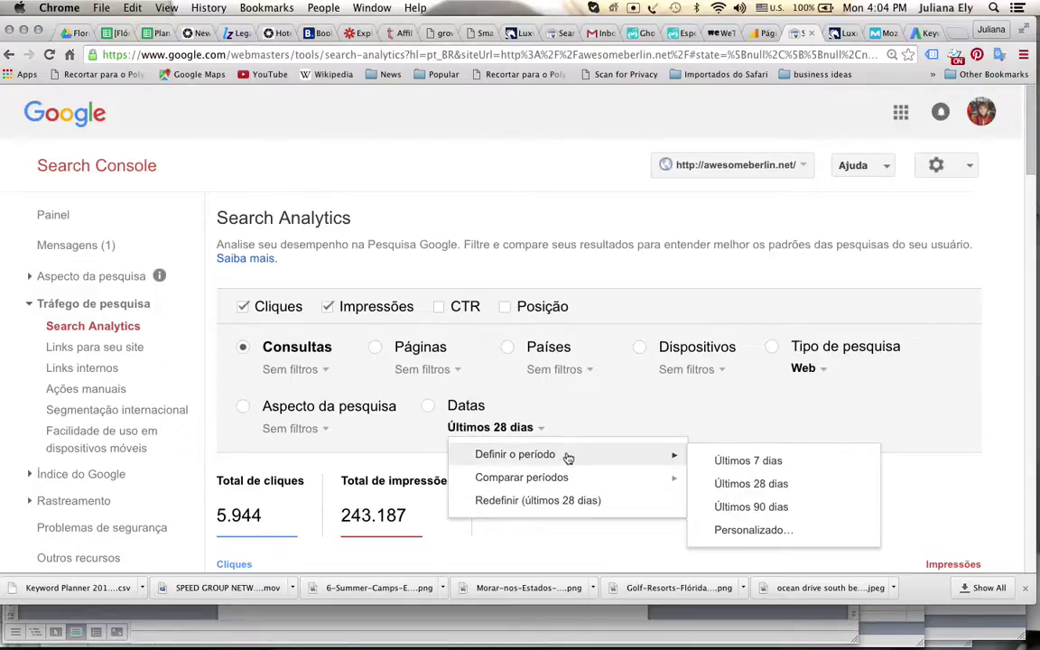
pyautogui.click(740, 504)
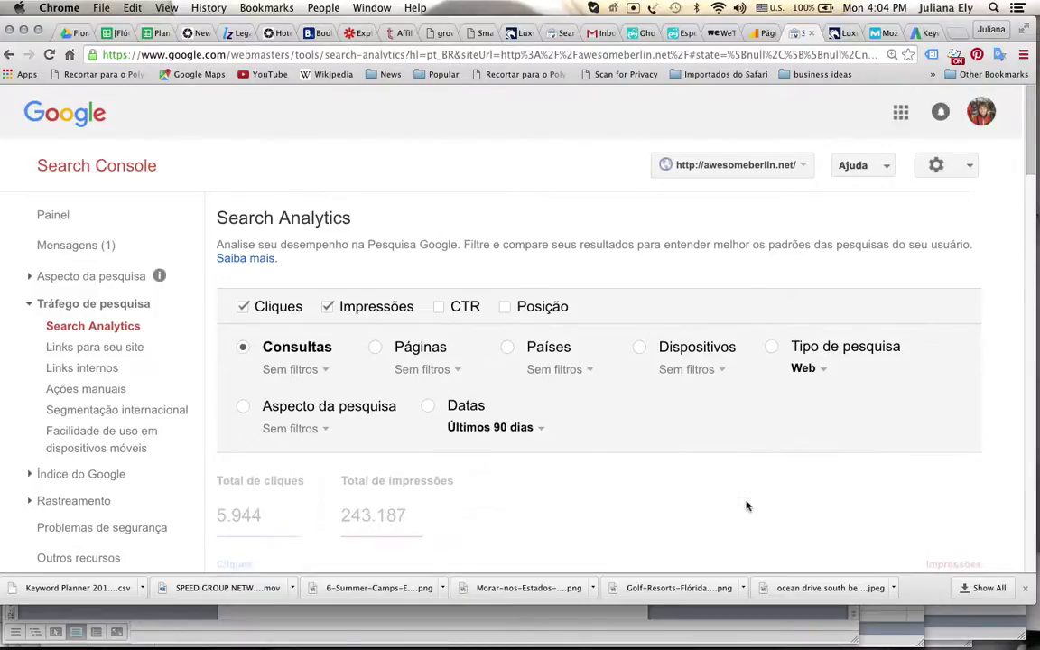
pyautogui.click(440, 307)
pyautogui.click(505, 307)
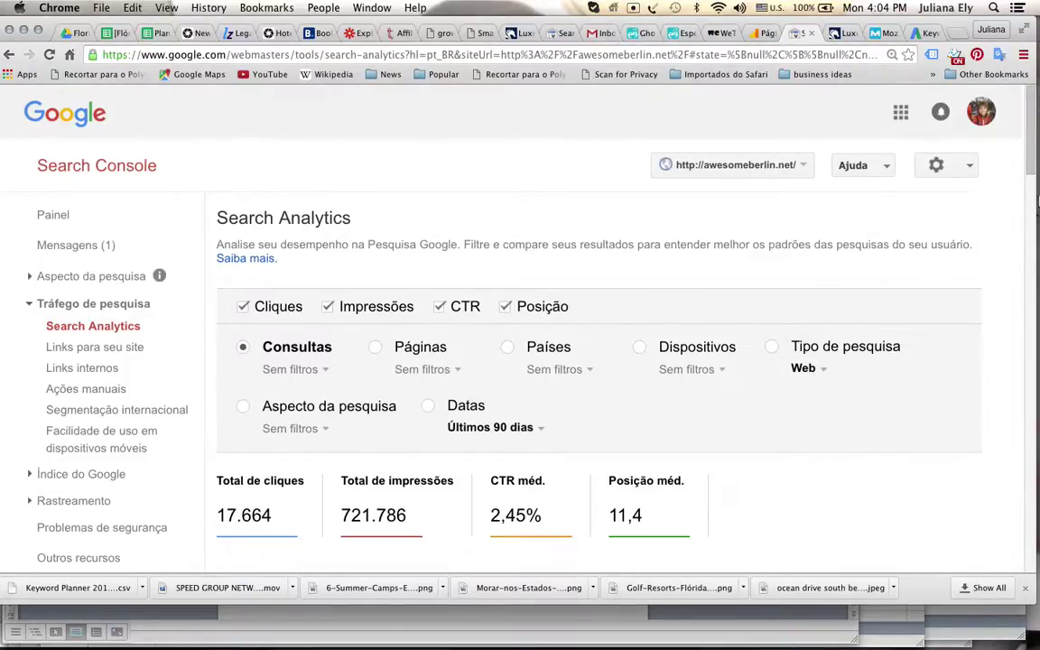
# - Review the performance chart and the query list's clicks, impressions, CTR and position
pyautogui.moveTo(1030, 172); pyautogui.dragTo(1030, 213)
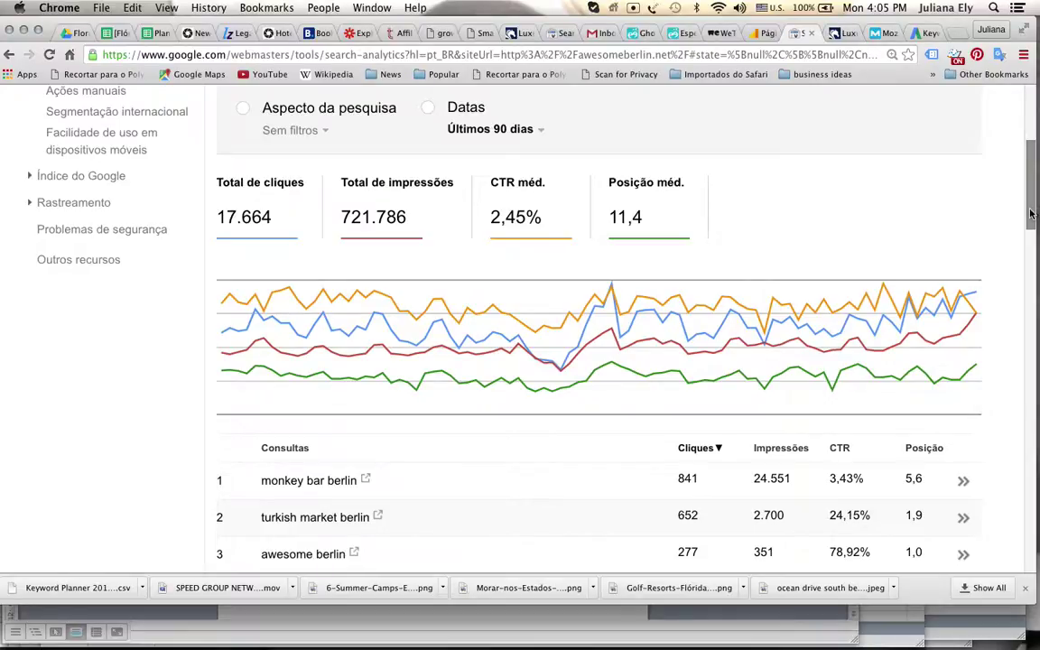
pyautogui.moveTo(1031, 213); pyautogui.dragTo(1032, 271)
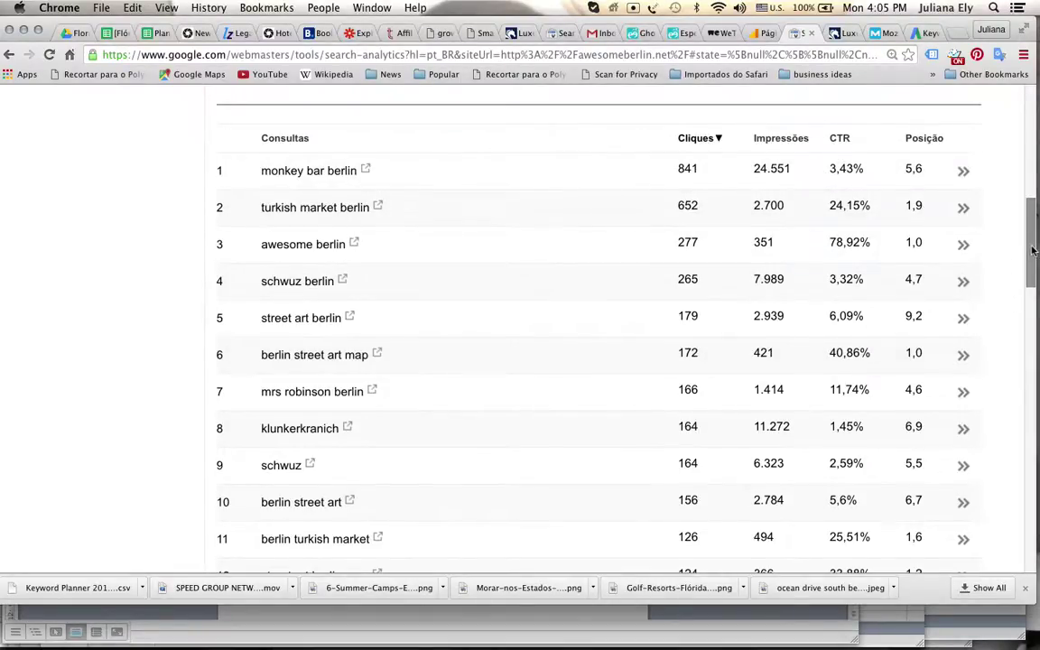
pyautogui.moveTo(1032, 250); pyautogui.dragTo(1029, 150)
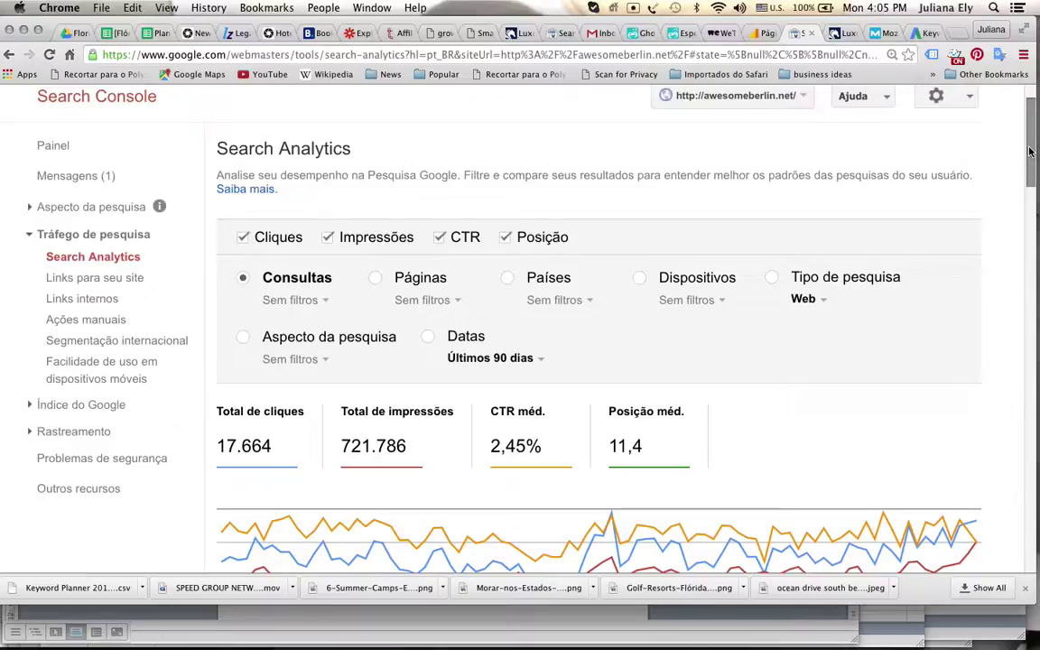
# - Check the Google results for the query "monkey bar berlin" from the query list and return to Search Analytics
pyautogui.moveTo(1029, 151); pyautogui.dragTo(1027, 193)
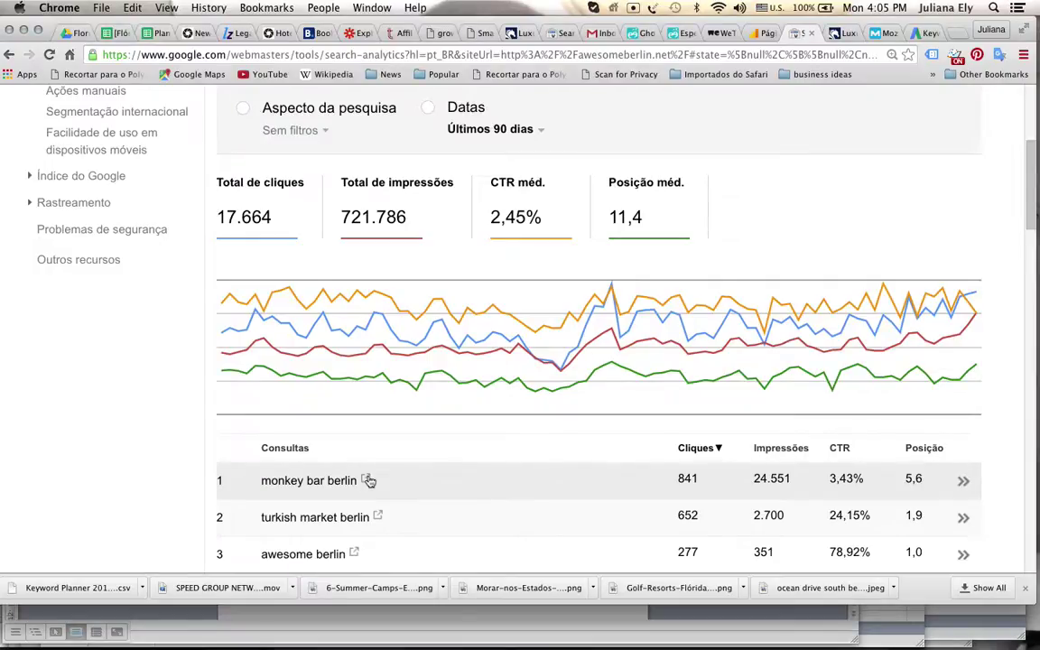
pyautogui.click(369, 480)
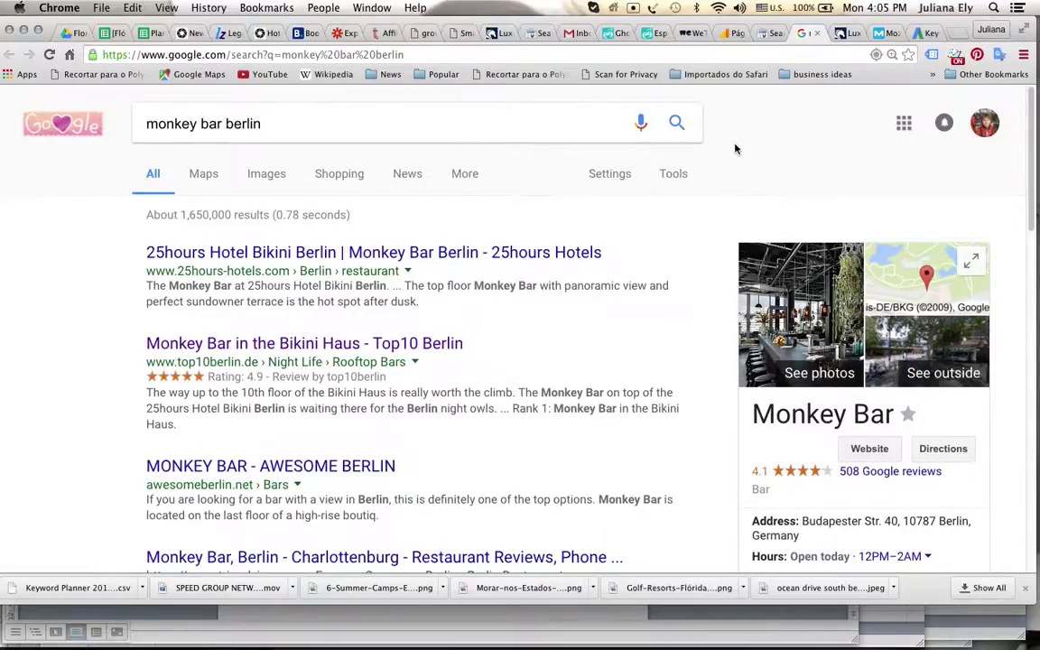
pyautogui.click(818, 33)
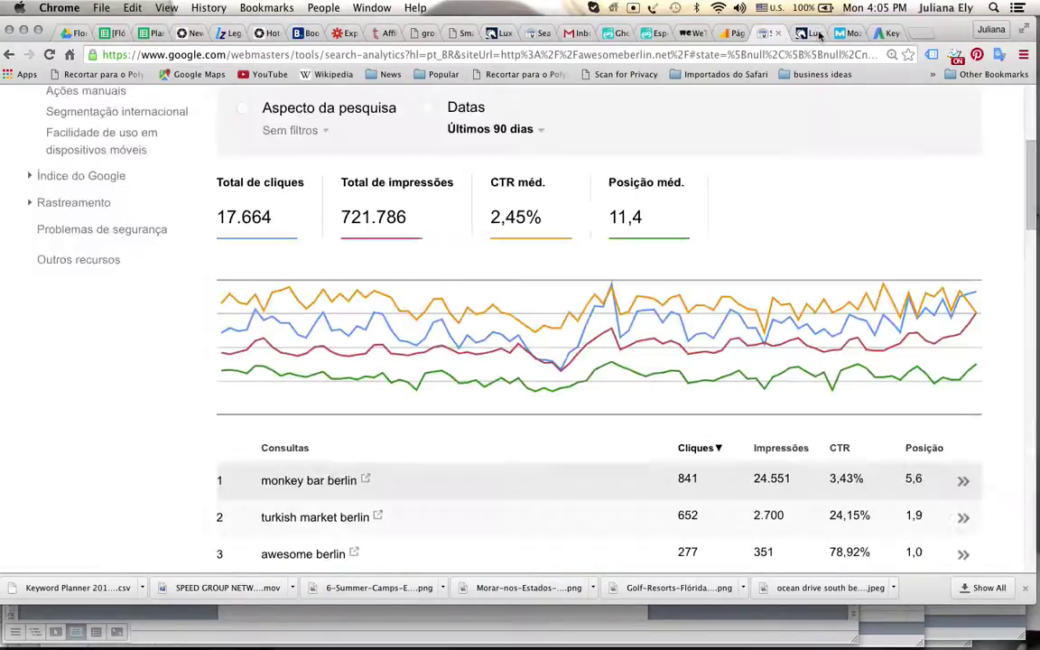
# - Look for awesomeberlin.net in the Google results for the query "bergmannkiez" and return to the start of the Search Analytics report
pyautogui.moveTo(1030, 212); pyautogui.dragTo(1030, 279)
pyautogui.scroll(-8, 955, 282)
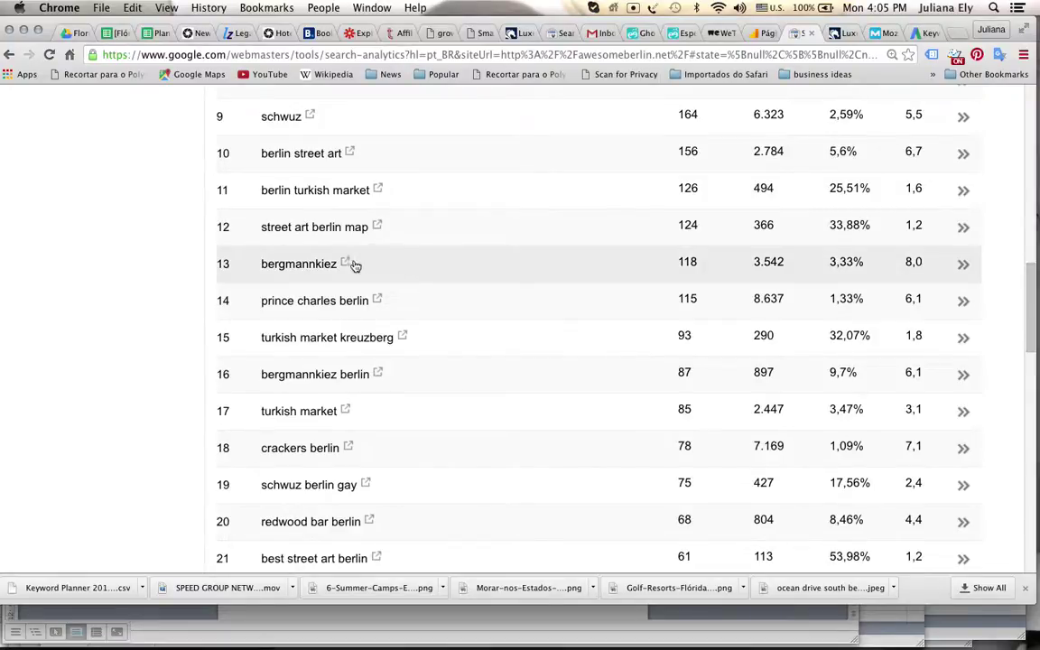
pyautogui.click(347, 264)
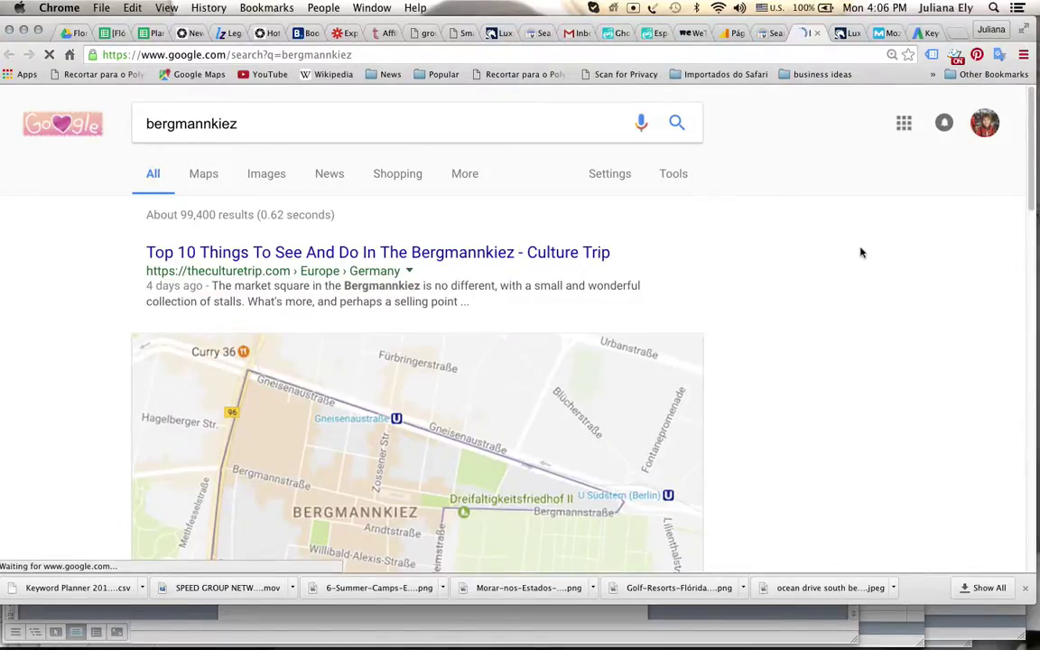
pyautogui.moveTo(1029, 181); pyautogui.dragTo(1021, 325)
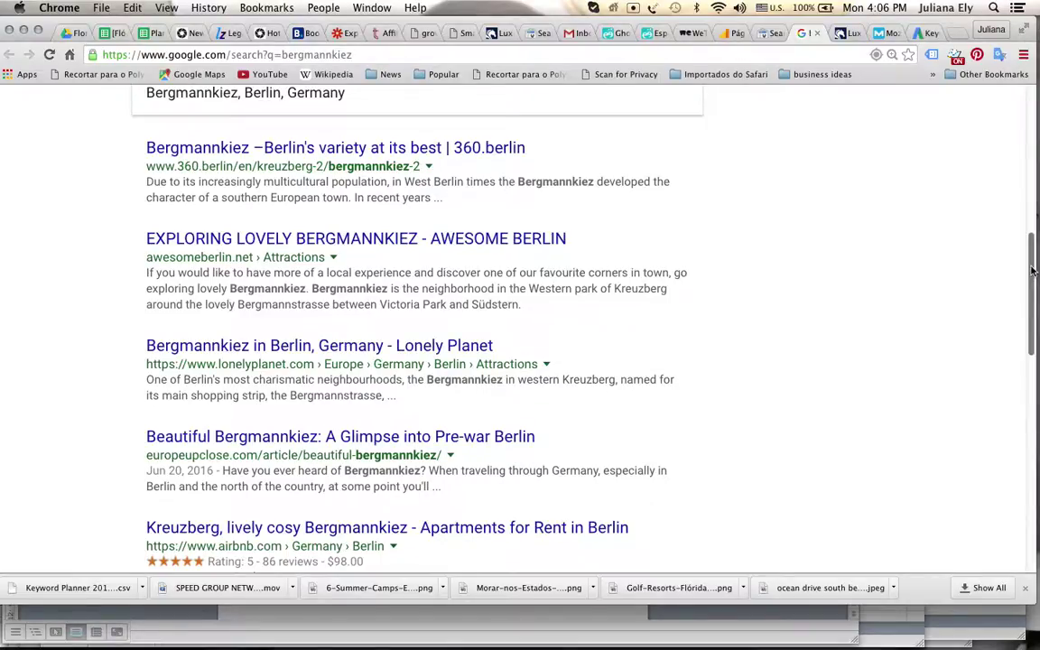
pyautogui.moveTo(1032, 270); pyautogui.dragTo(1015, 117)
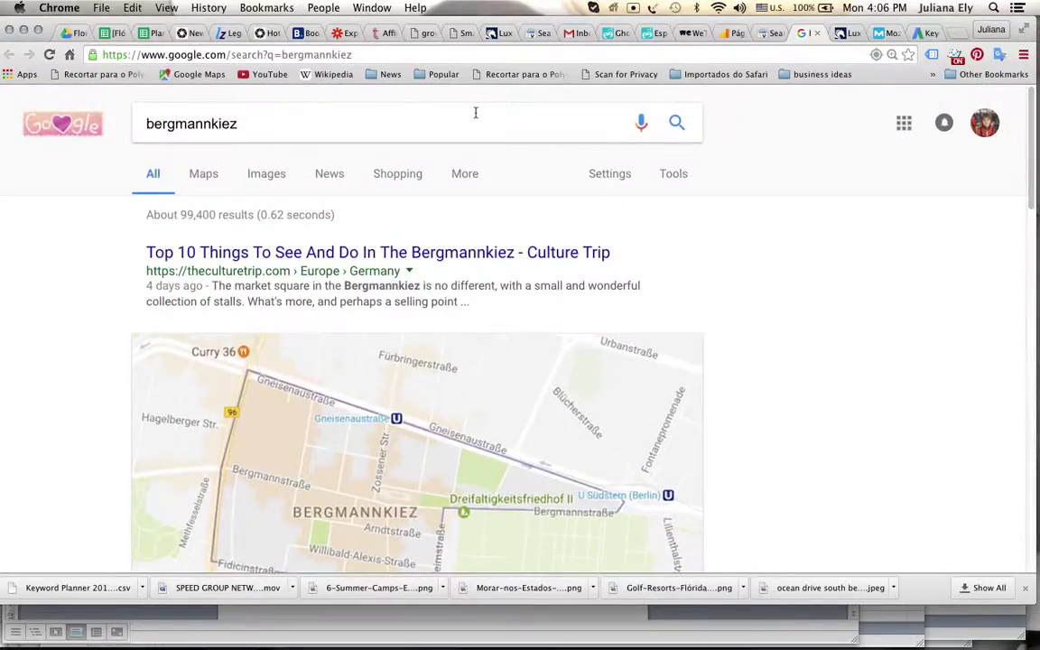
pyautogui.click(764, 33)
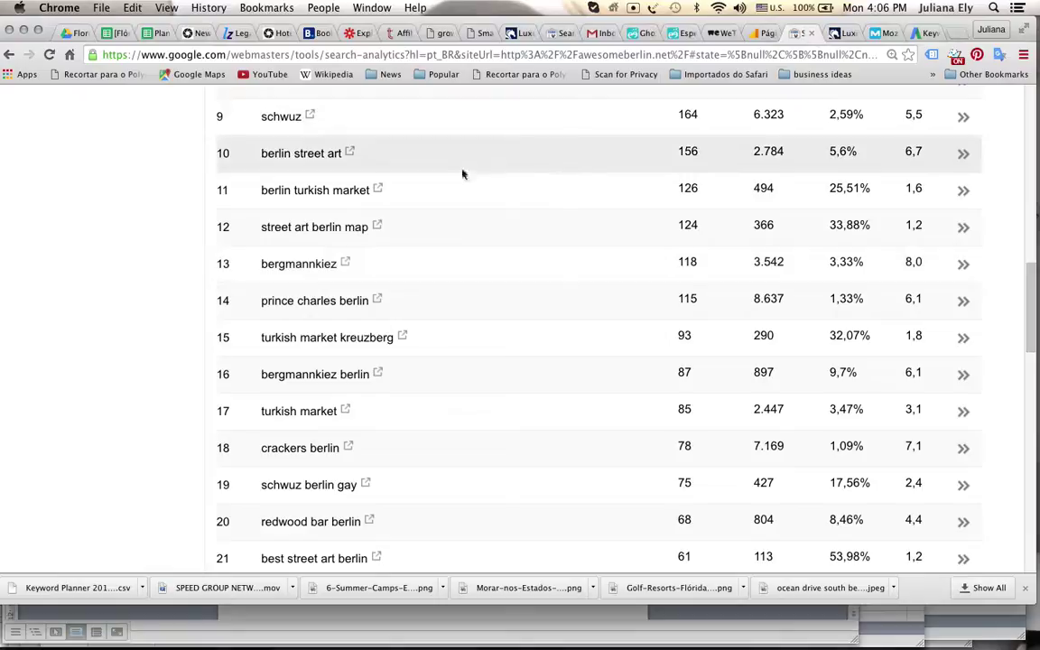
pyautogui.moveTo(1034, 311); pyautogui.dragTo(1034, 120)
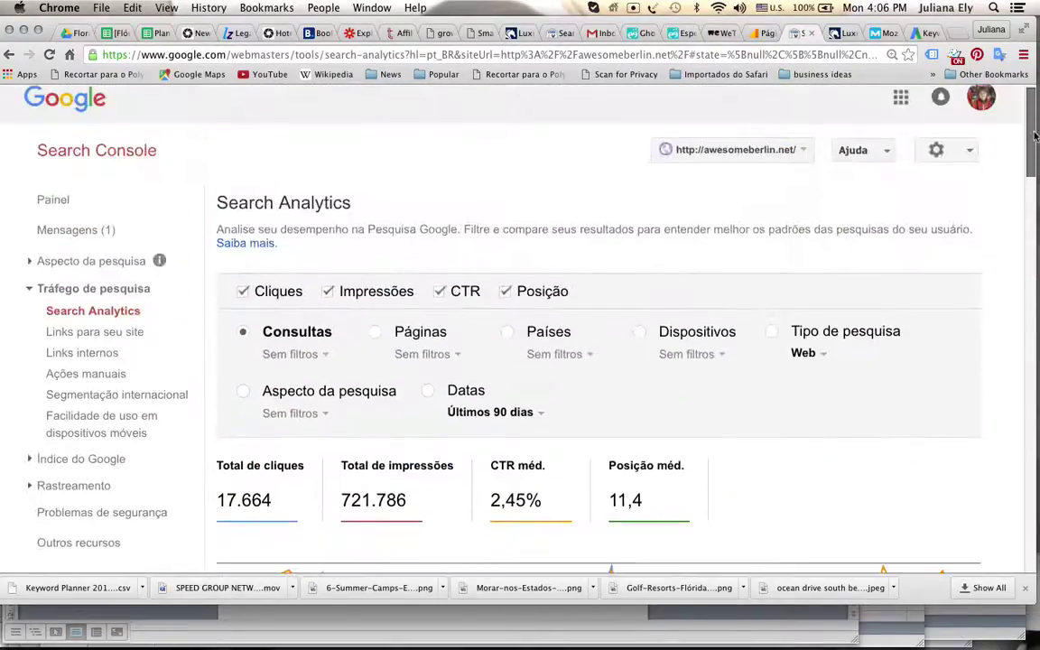